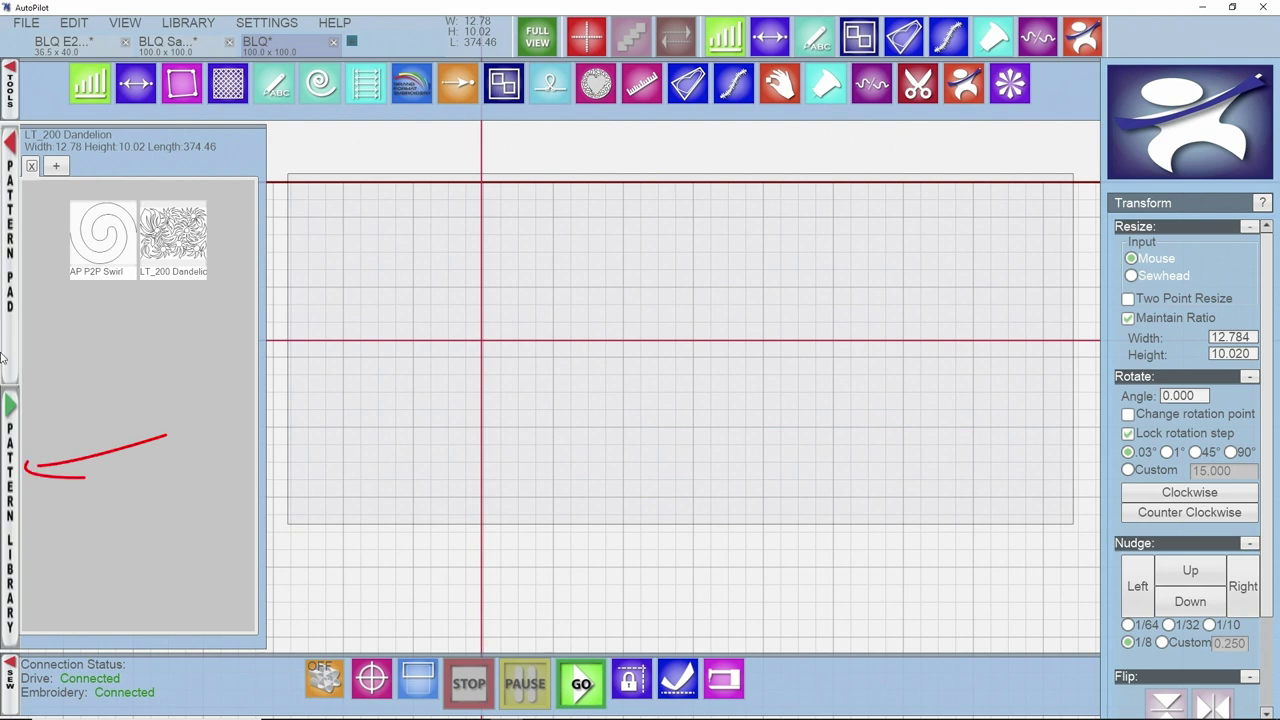
- Search the pattern library for "beaded feather" and add the SB Beaded Feather Square pattern to the pattern pad
left_click(11, 440)
left_click(96, 61)
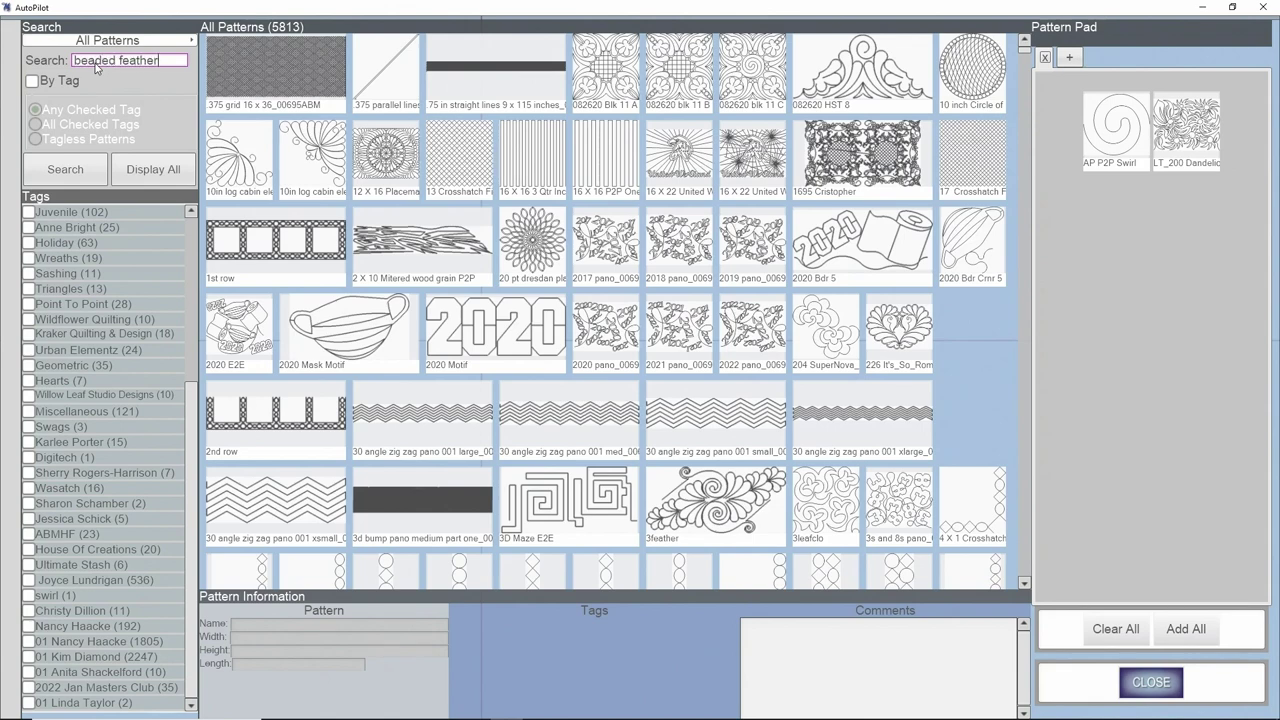
key("Return")
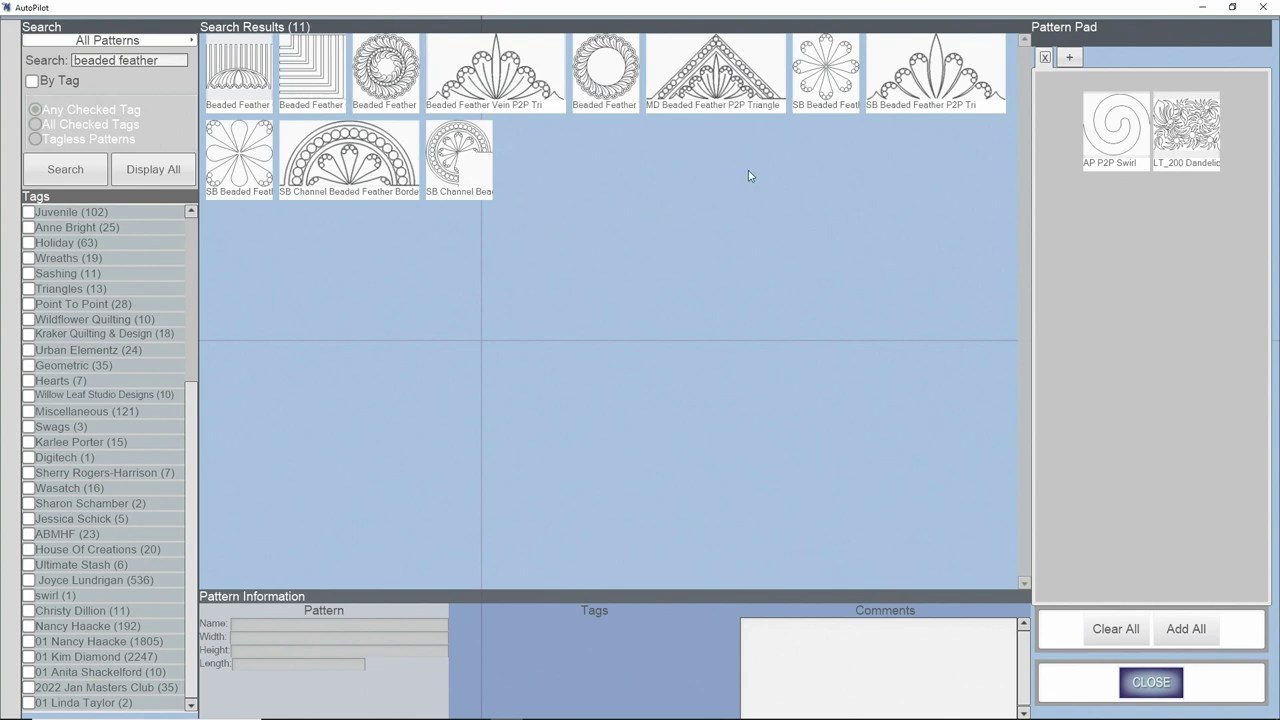
double_click(246, 162)
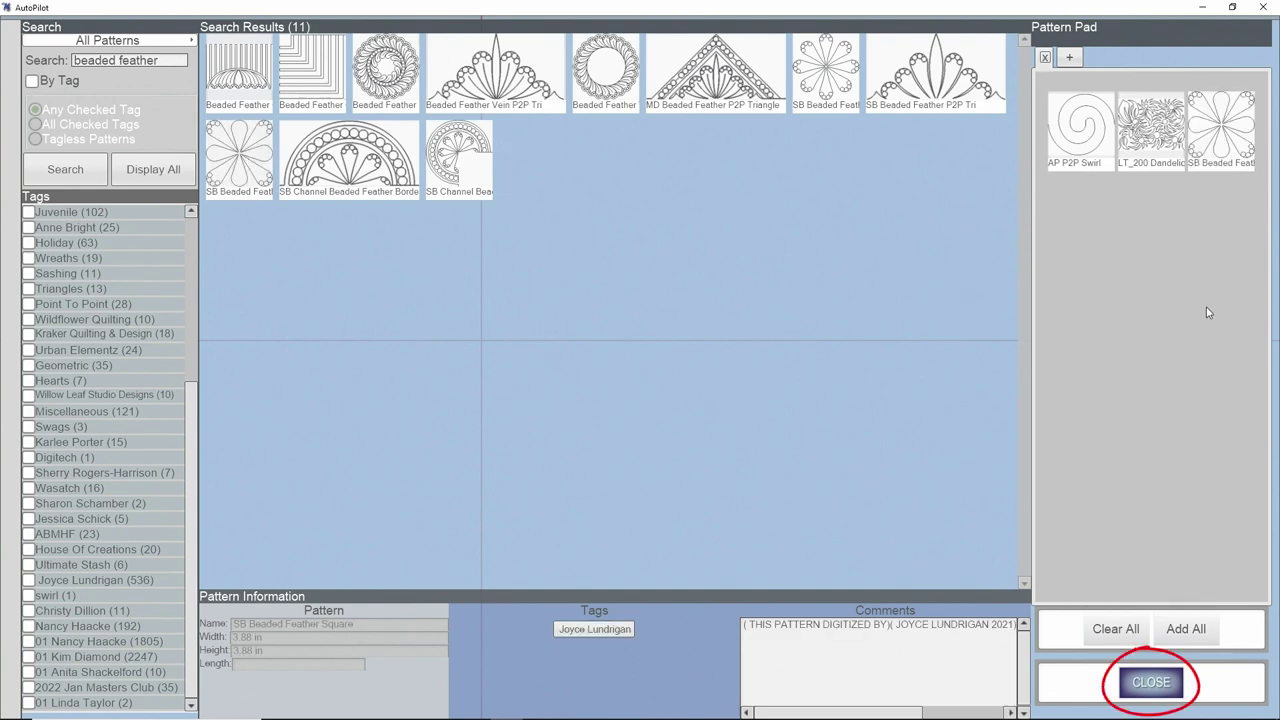
left_click(1152, 683)
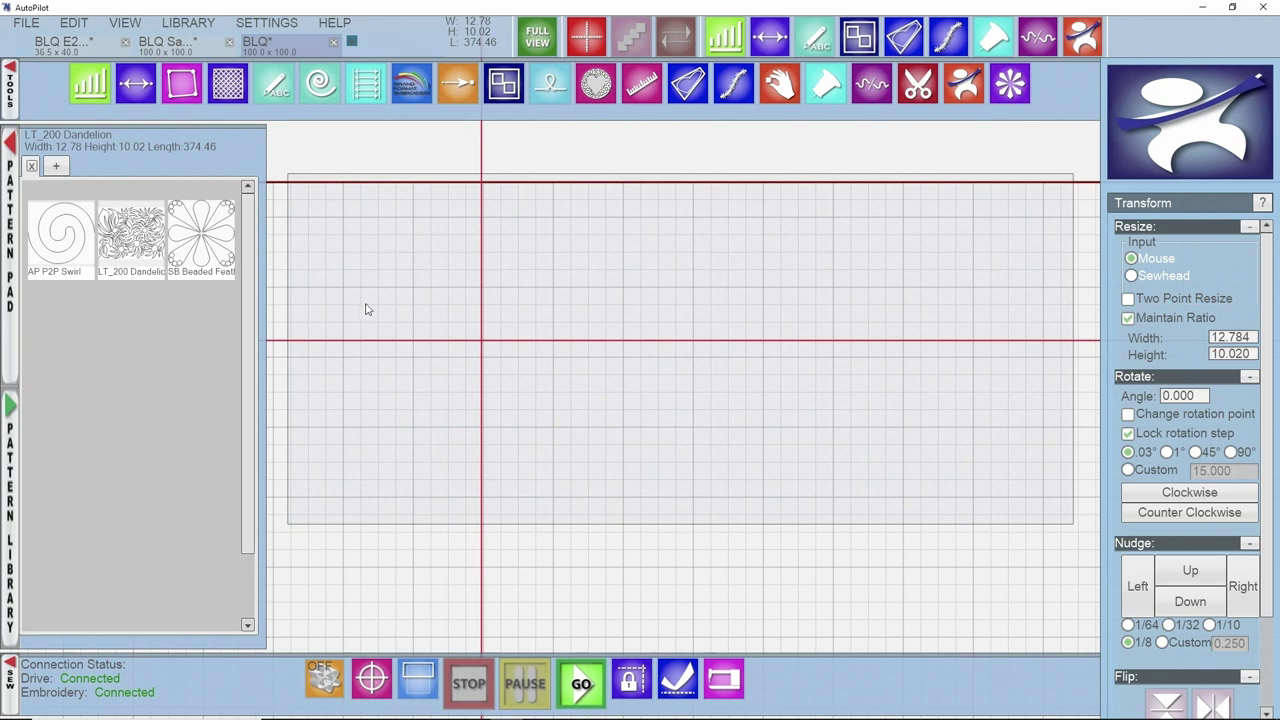
- Define a four-corner block boundary with Sewhead input, Morph to Fit and a 0.250 margin, and place the SB Beaded Feather Square in it
left_click(183, 86)
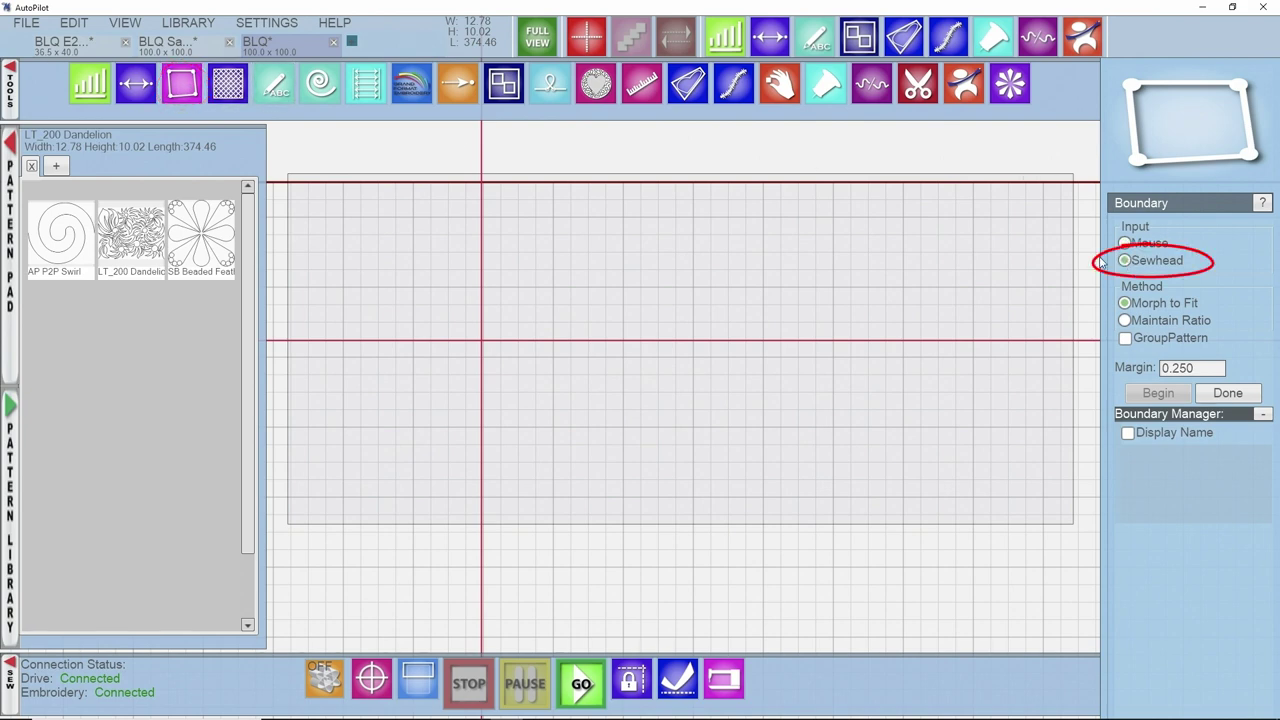
left_click(1125, 306)
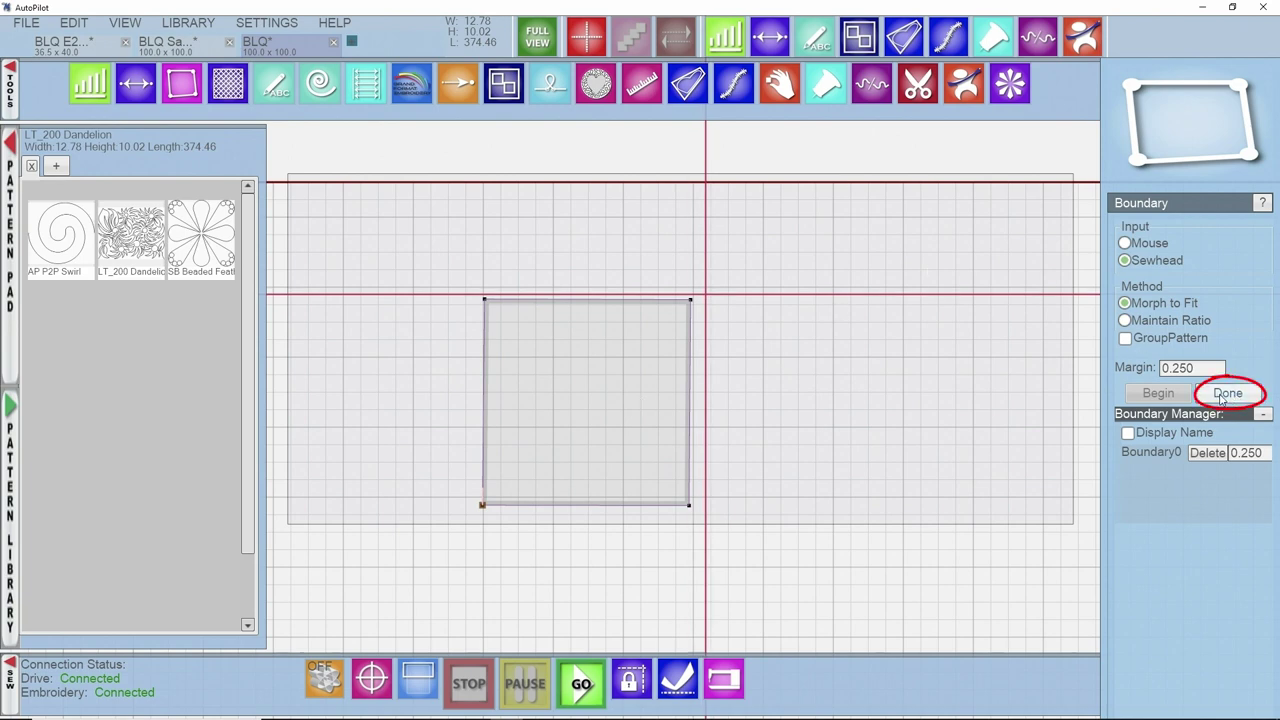
left_click(1222, 396)
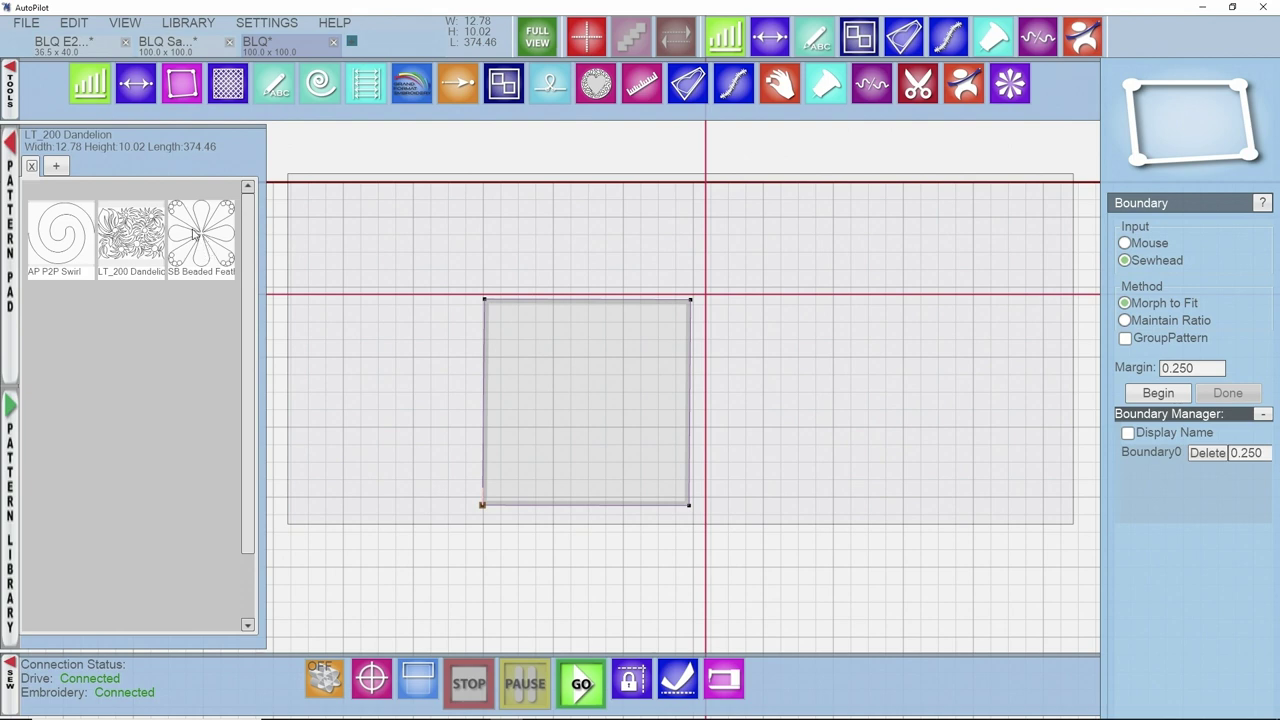
left_click_drag(197, 232, 624, 382)
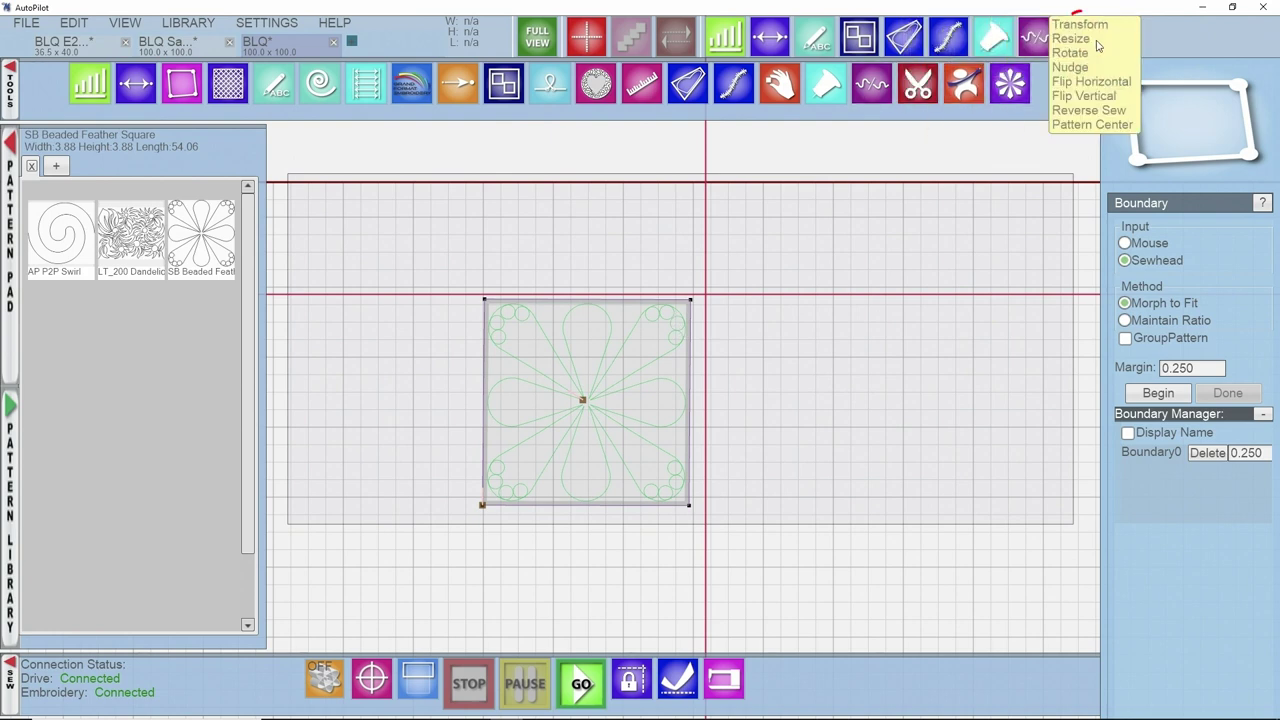
- Transform the feather pattern down to about 9.63 wide by 9.59 high with its ratio maintained, leaving room inside the block
left_click(1083, 38)
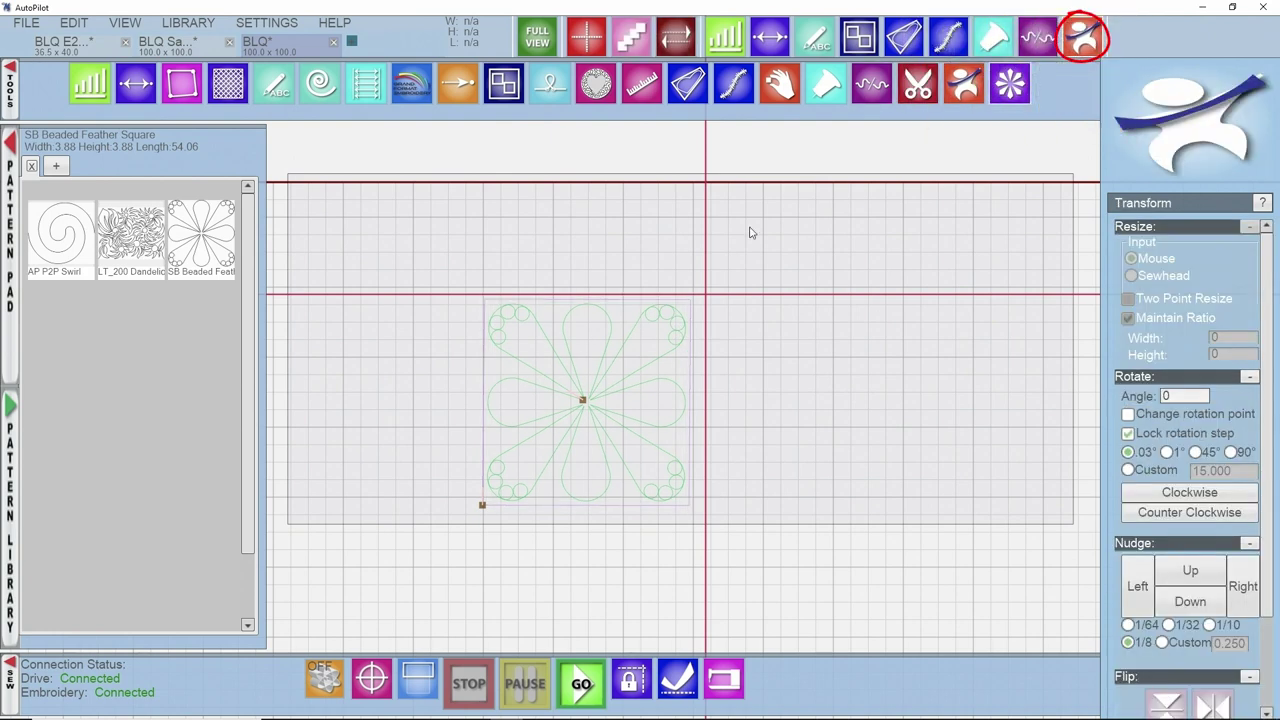
left_click(590, 369)
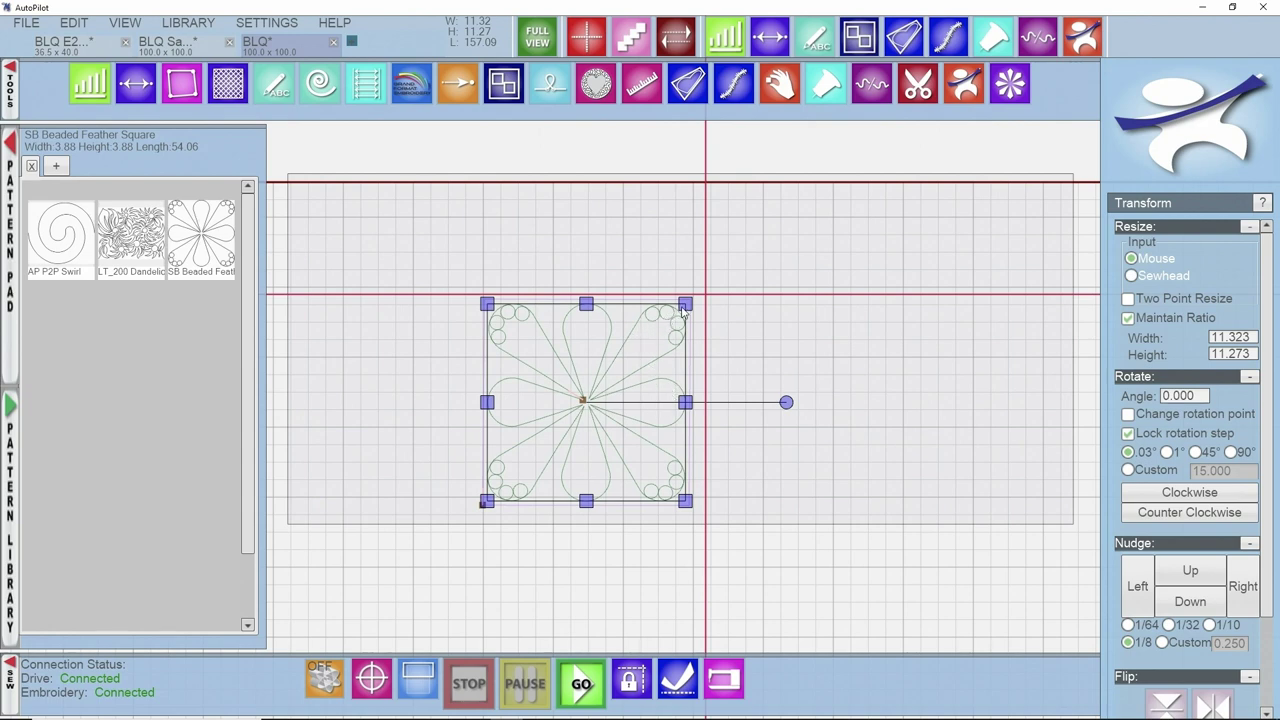
left_click_drag(685, 306, 619, 386)
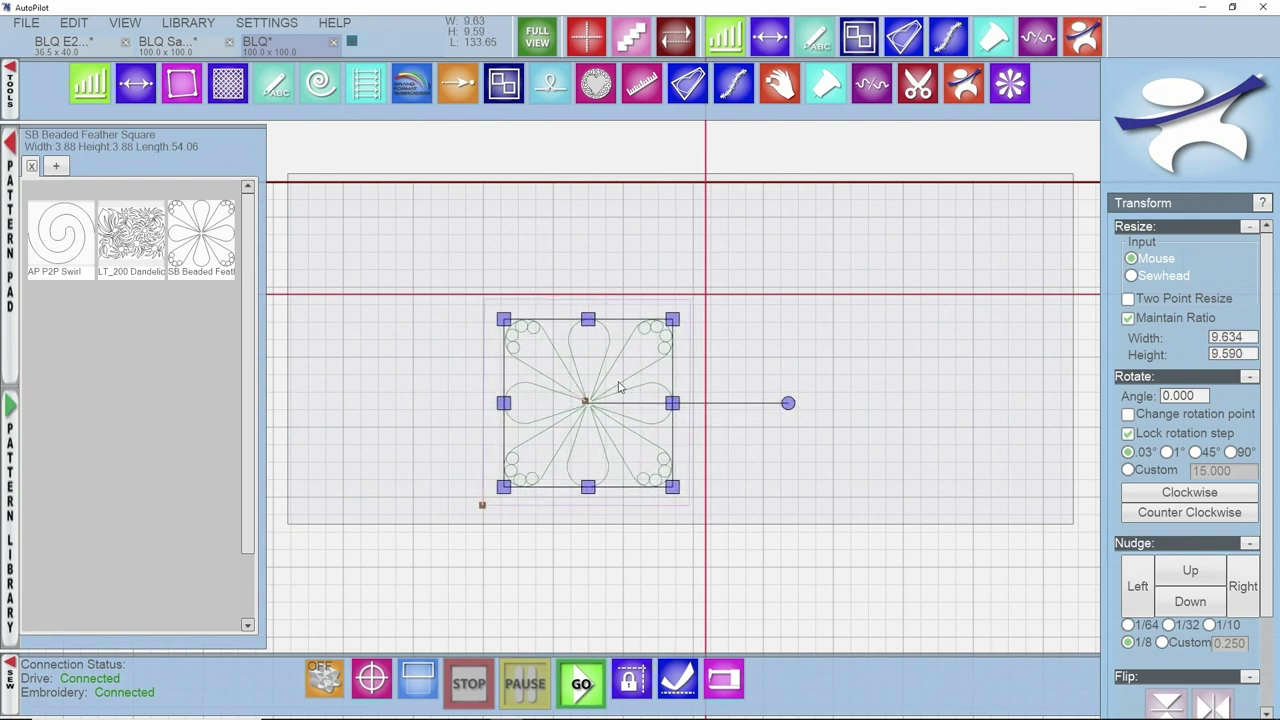
- Try a Ripple echo outside the feather pattern with 0.250 spacing, round corners and 3 repeats, and undo it
left_click(322, 90)
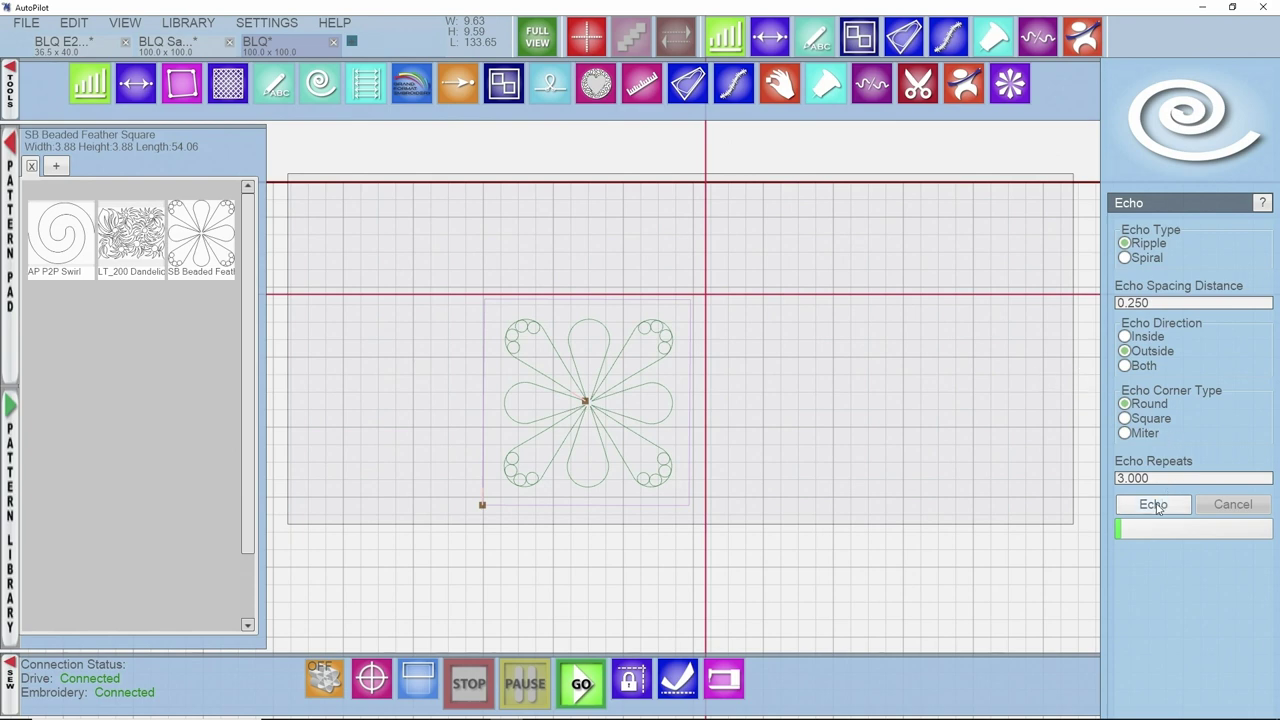
left_click(1155, 507)
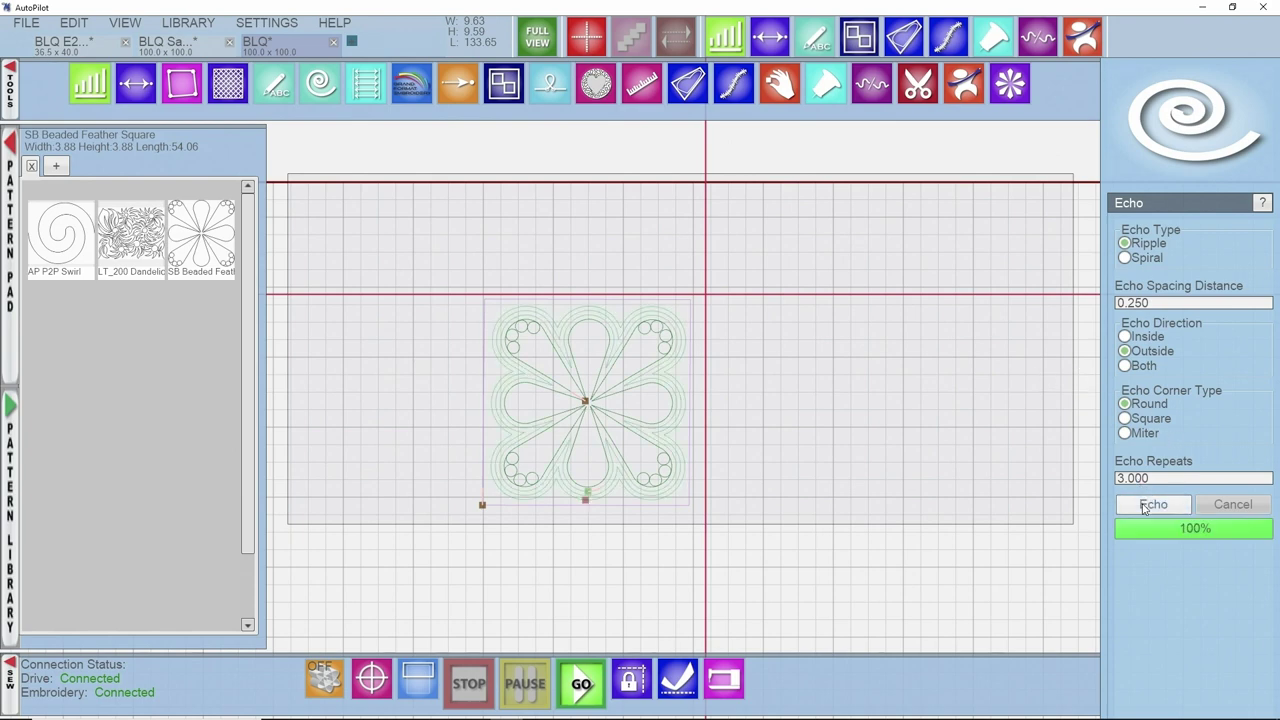
scroll(550, 372, "up", 1)
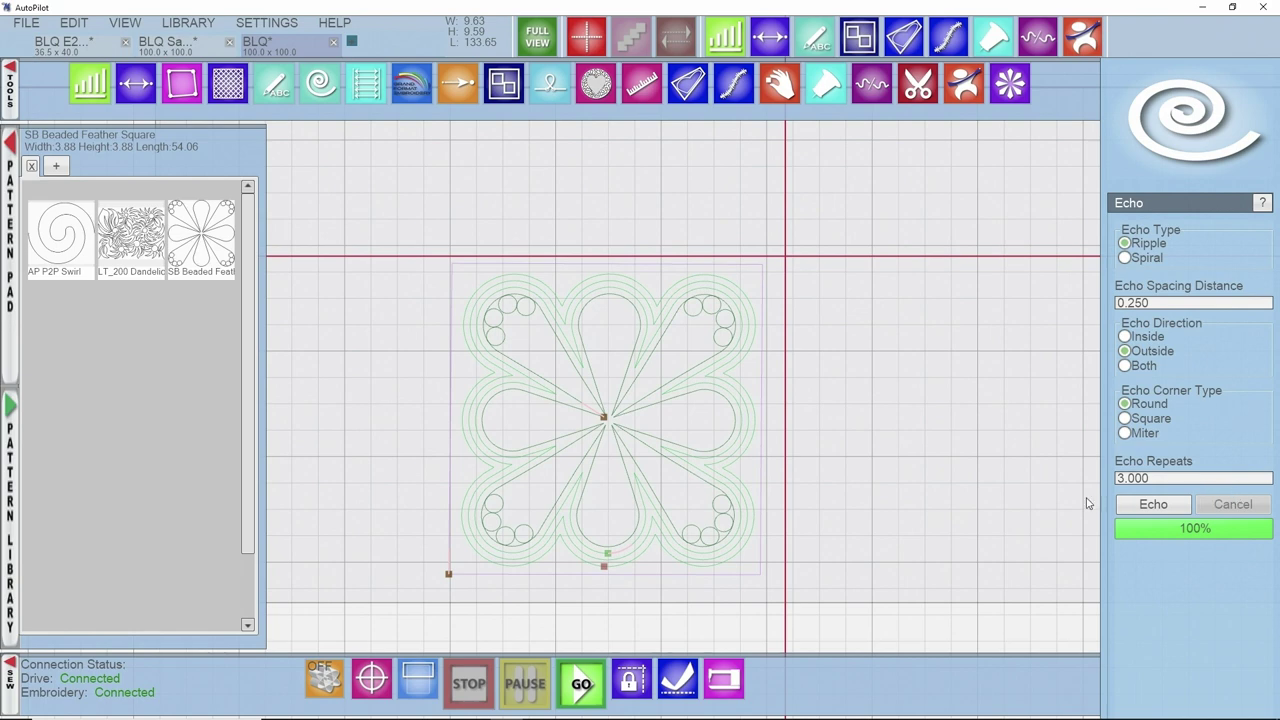
left_click(76, 23)
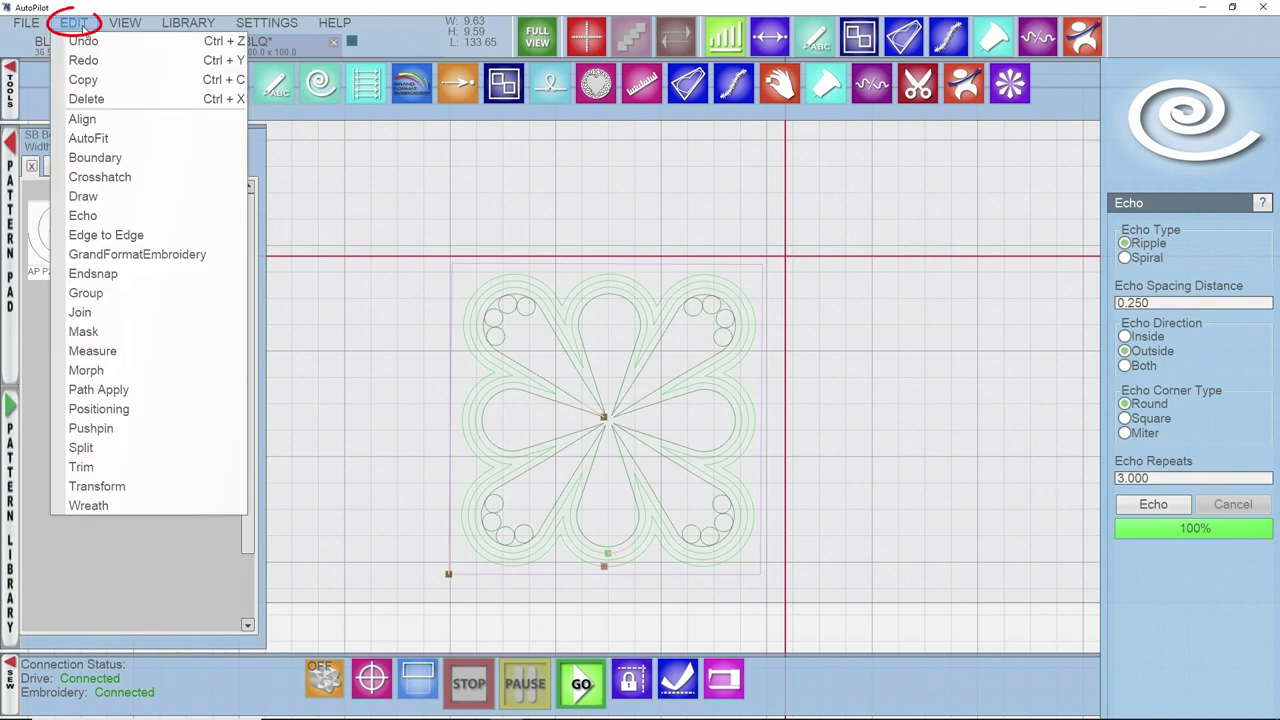
left_click(174, 42)
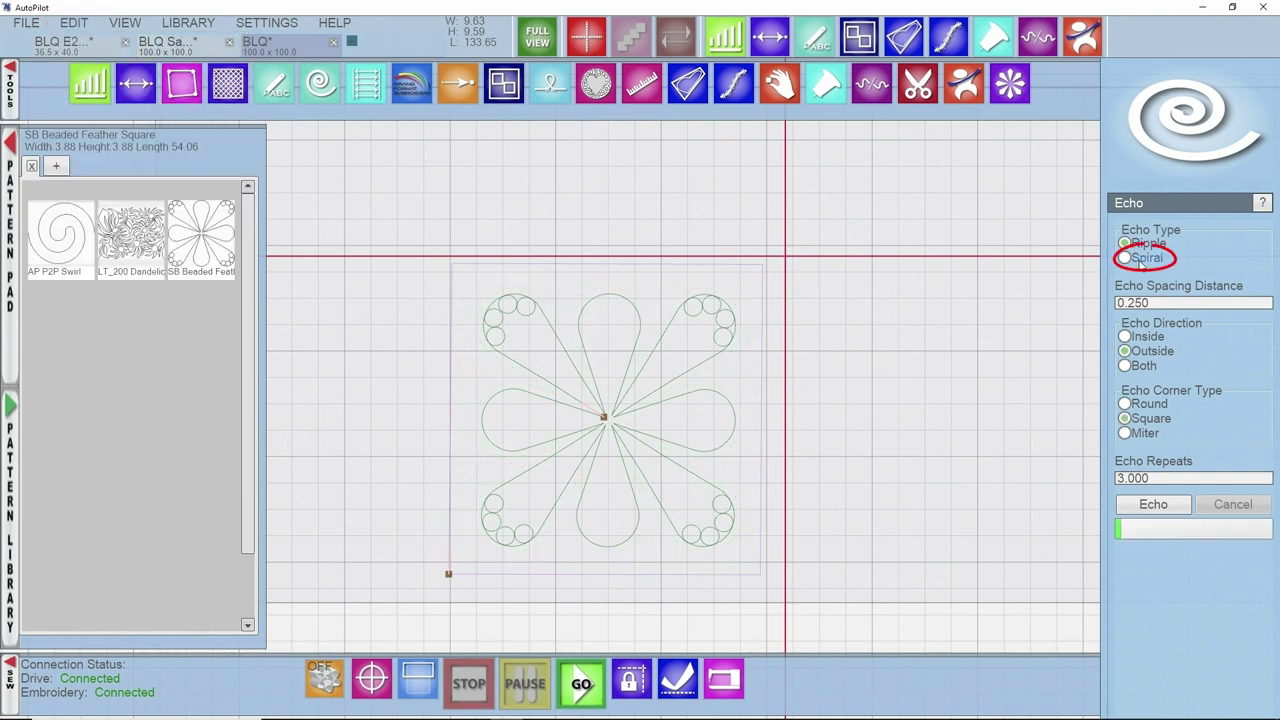
- Try a Spiral echo around the feather pattern with 0.250 spacing, square corners and 3 repeats, and inspect its path
left_click(1140, 260)
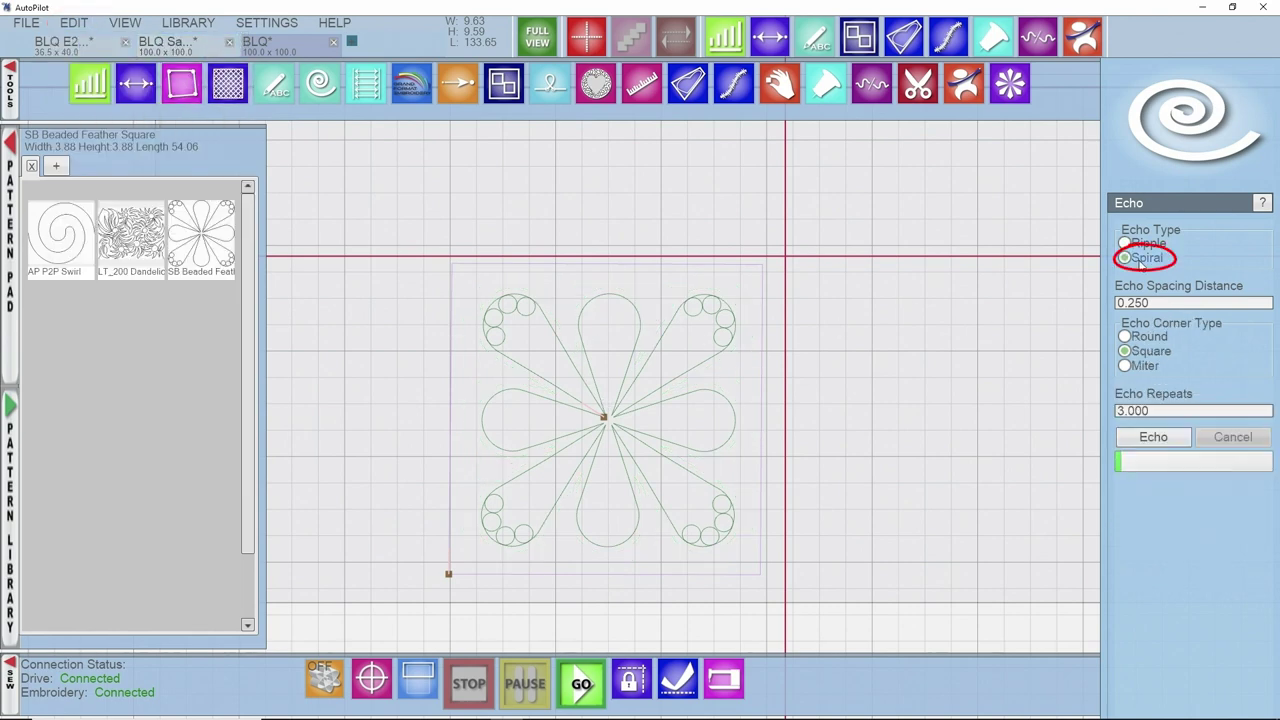
left_click(1155, 440)
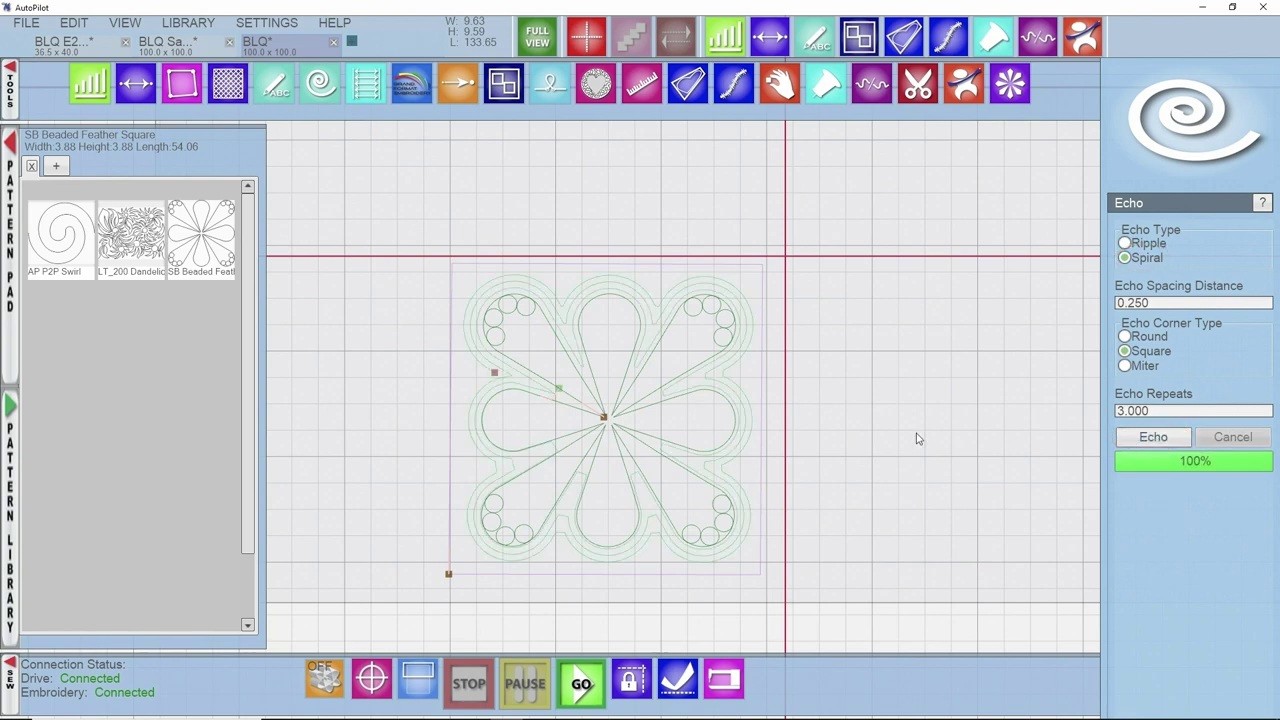
scroll(536, 433, "up", 1)
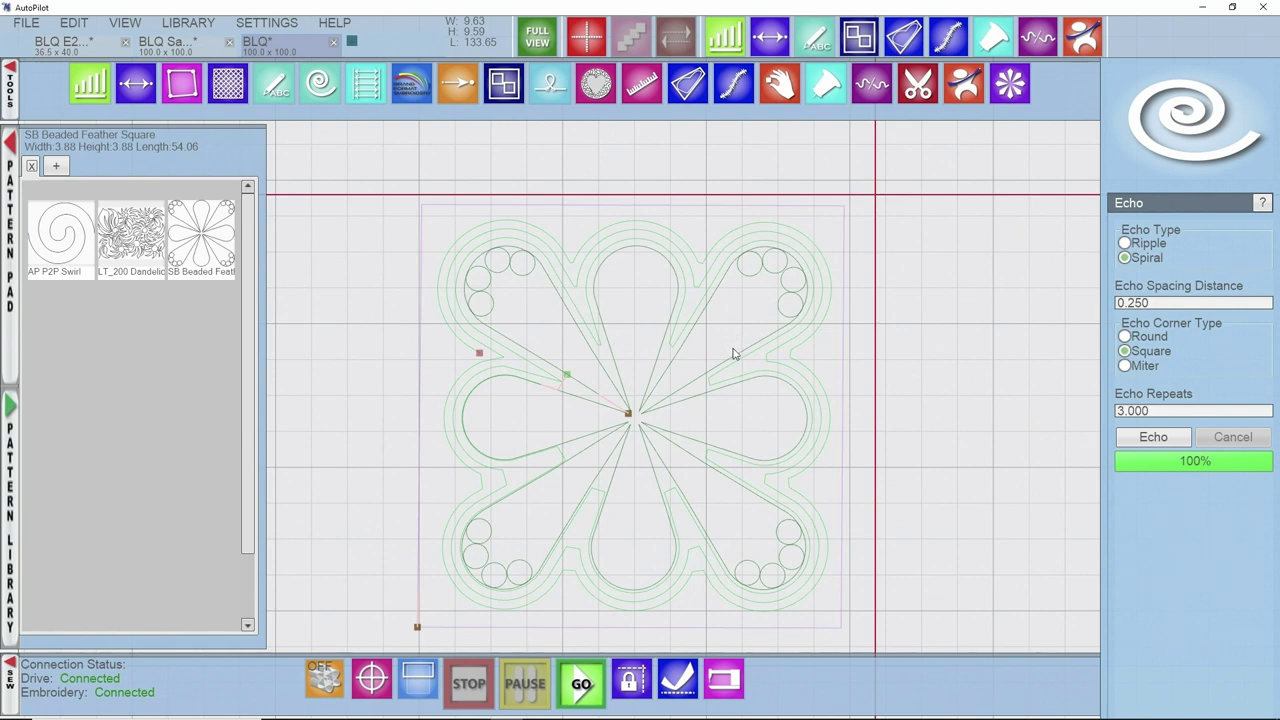
scroll(644, 516, "up", 1)
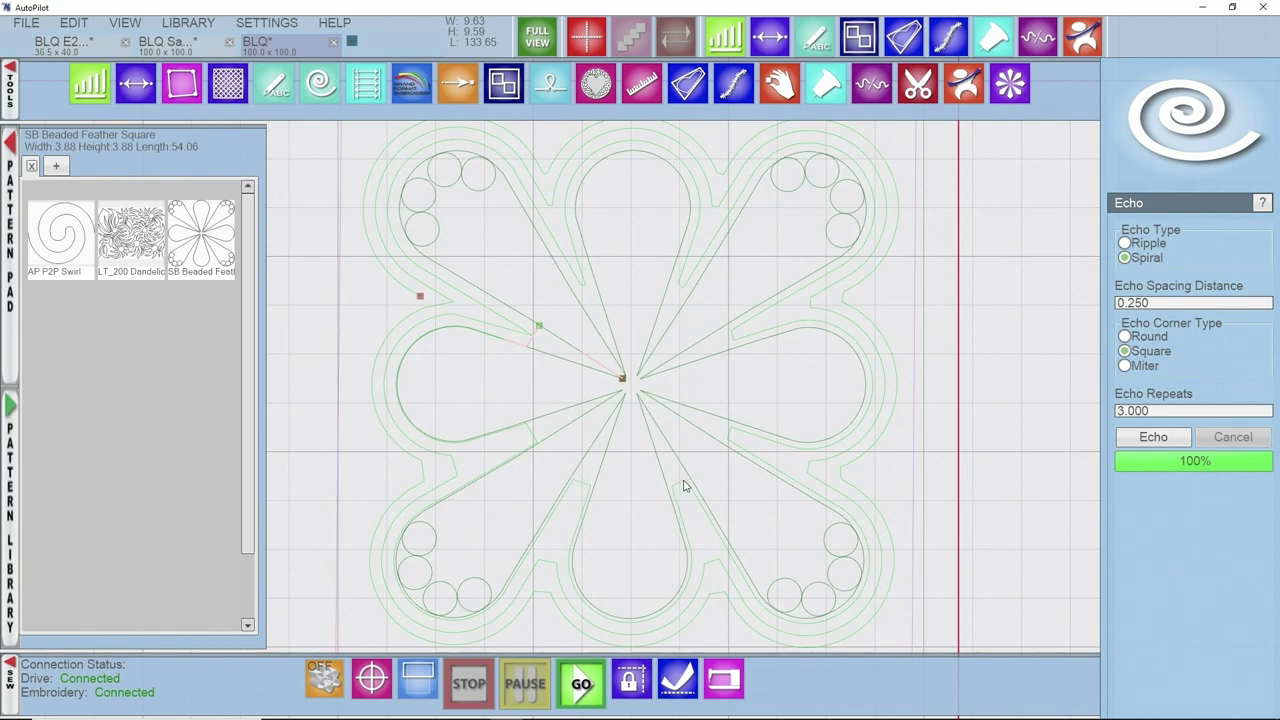
scroll(686, 486, "down", 1)
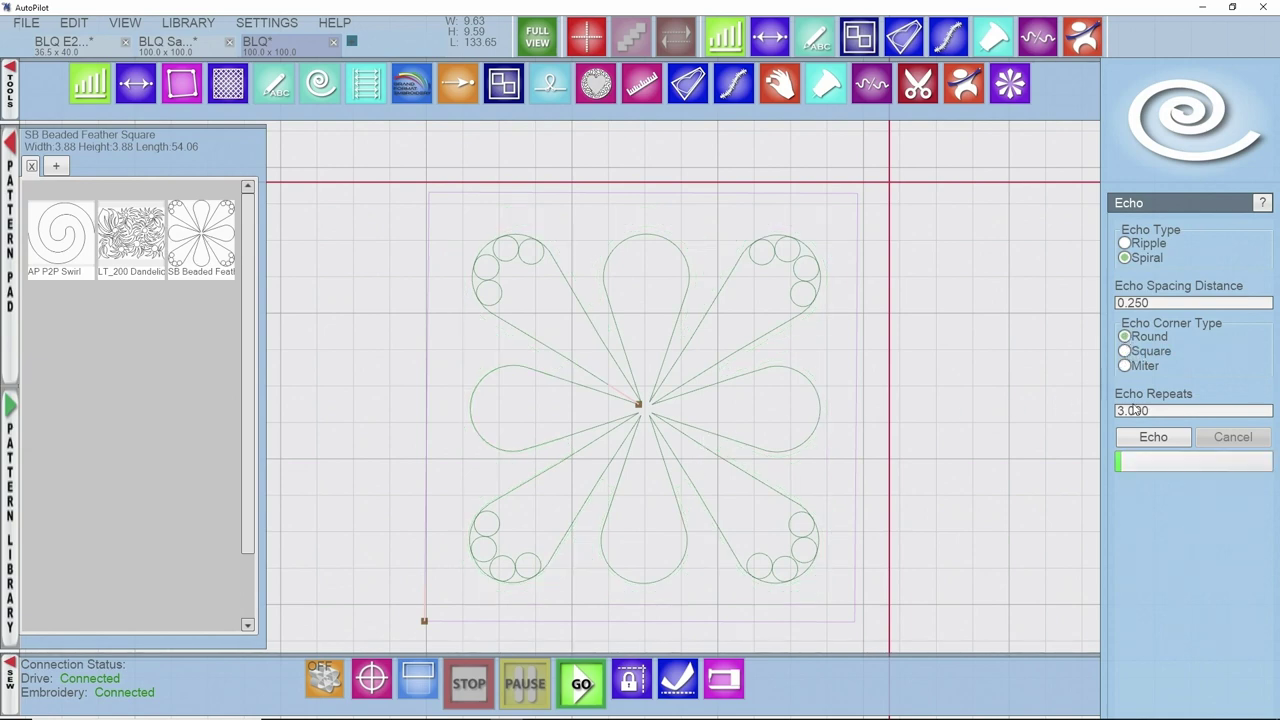
- Echo the feather pattern outward as a Ripple with 0.250 spacing, round corners and 3 repeats
left_click(1126, 244)
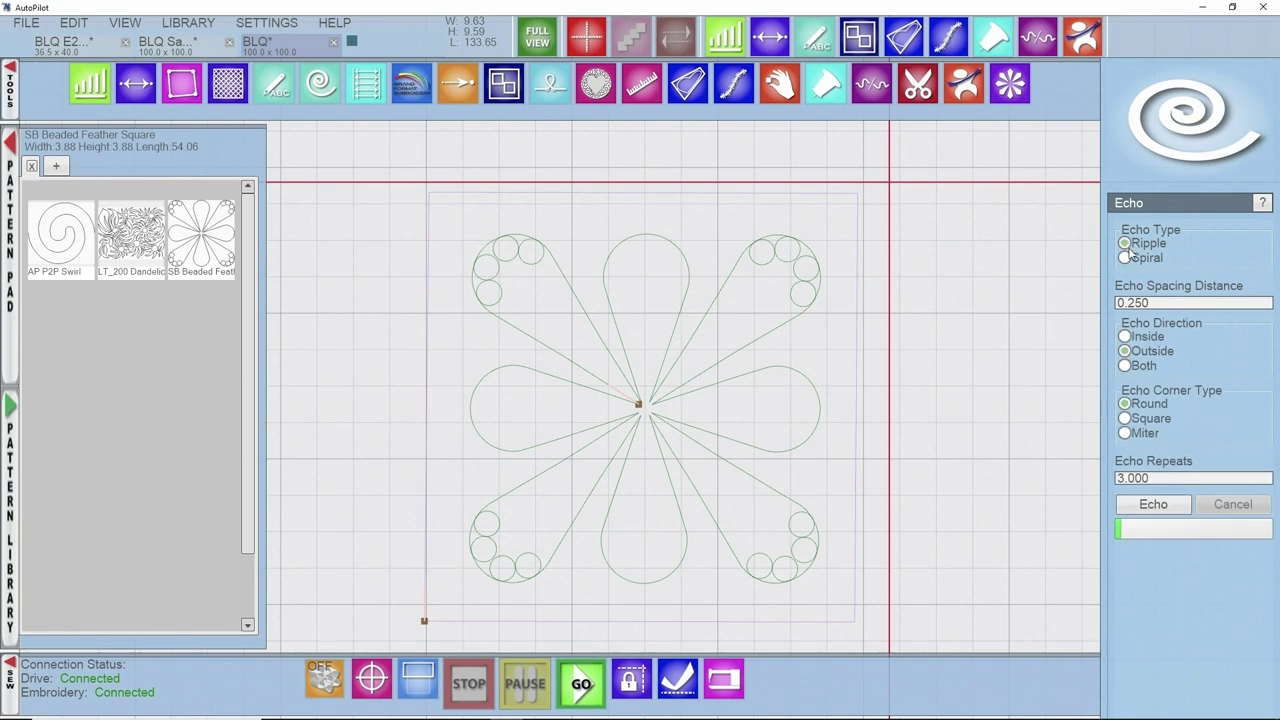
left_click(1145, 503)
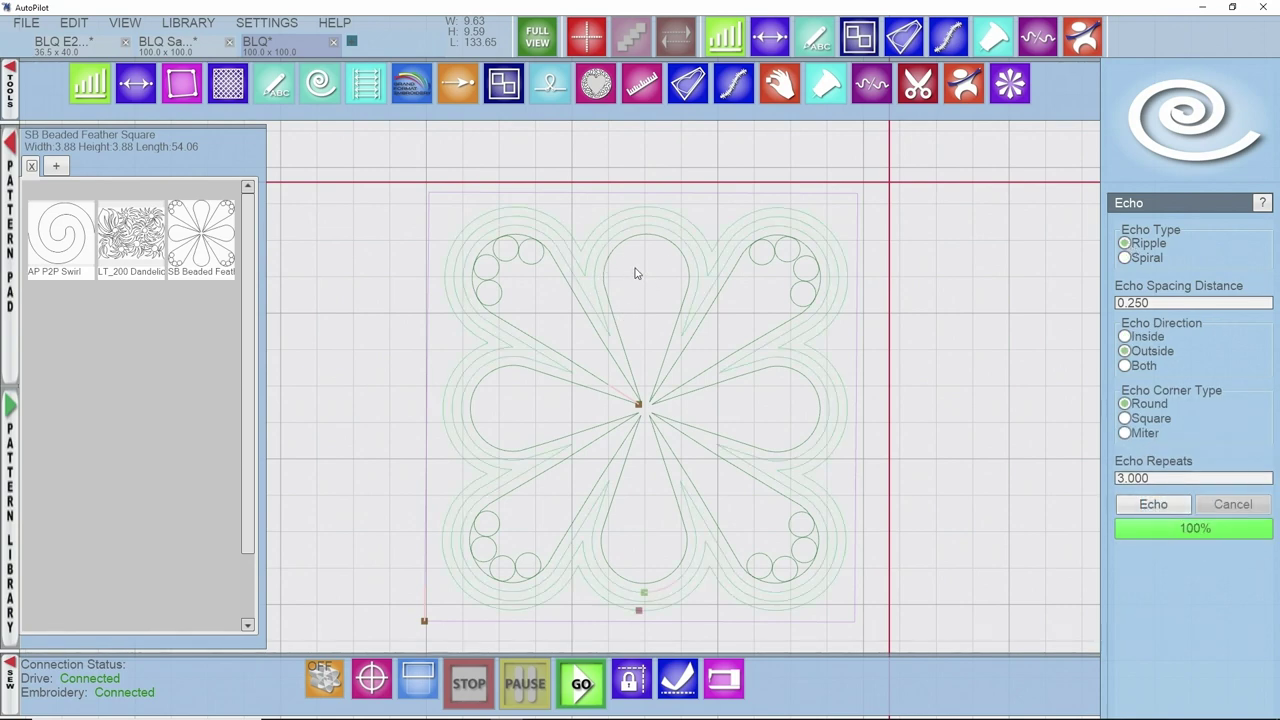
- Select the feather pattern together with its echo lines and combine them using the Group type
left_click(965, 85)
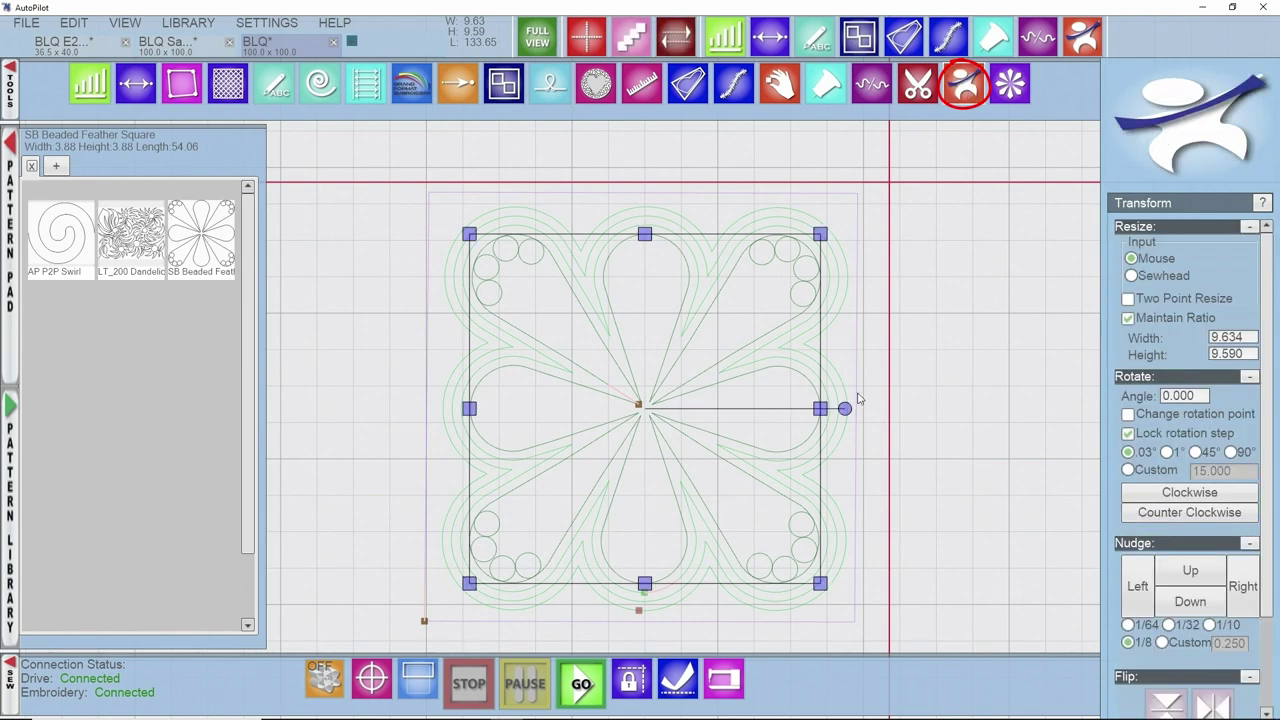
scroll(807, 393, "down", 1)
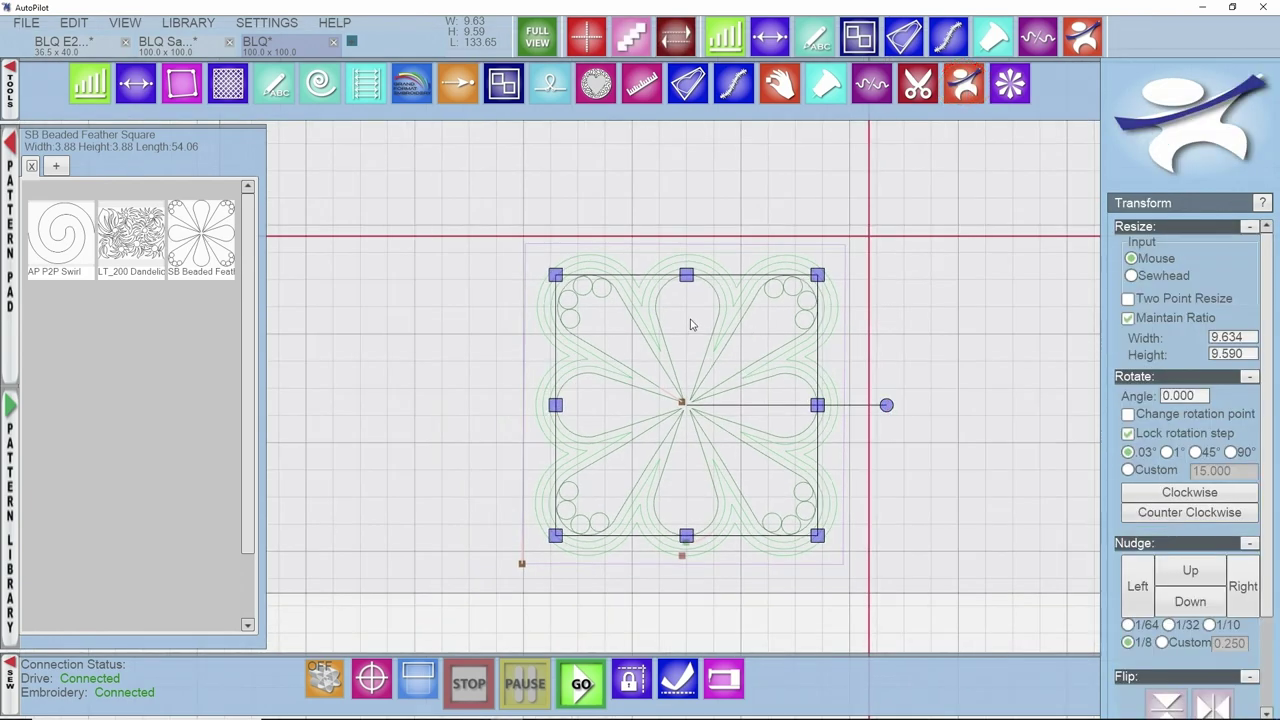
scroll(617, 277, "up", 1)
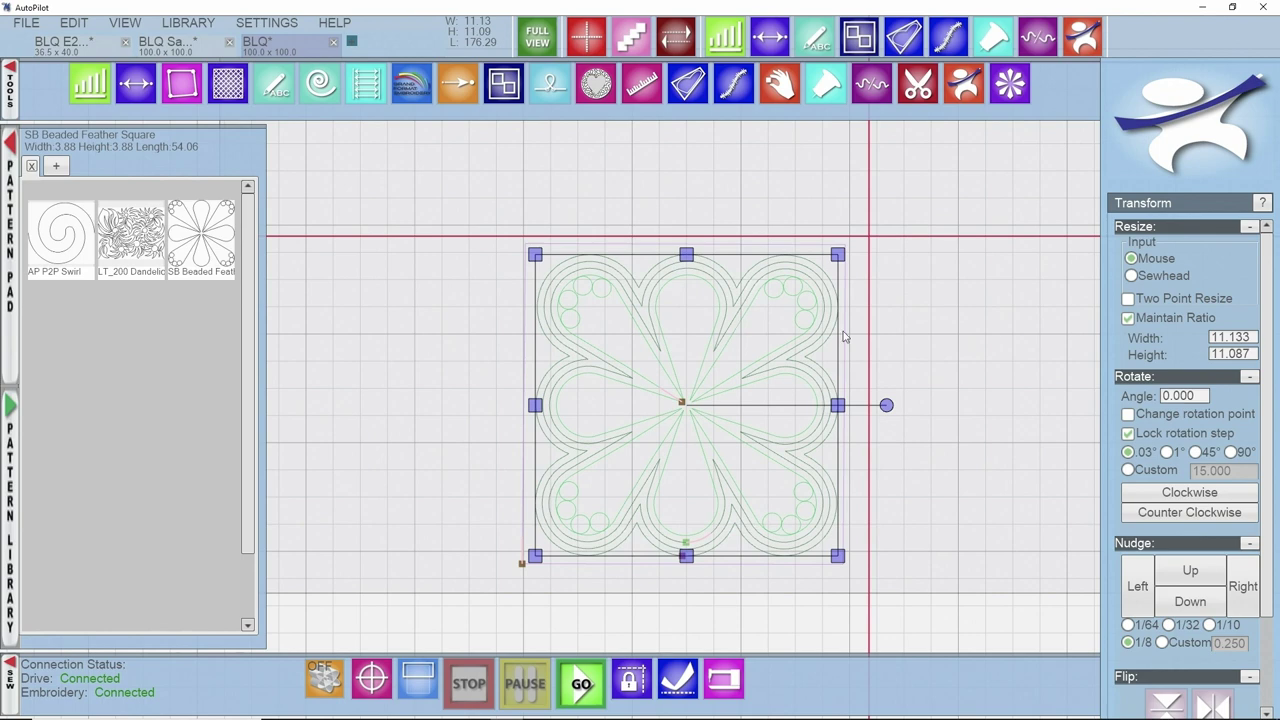
left_click_drag(923, 386, 678, 390)
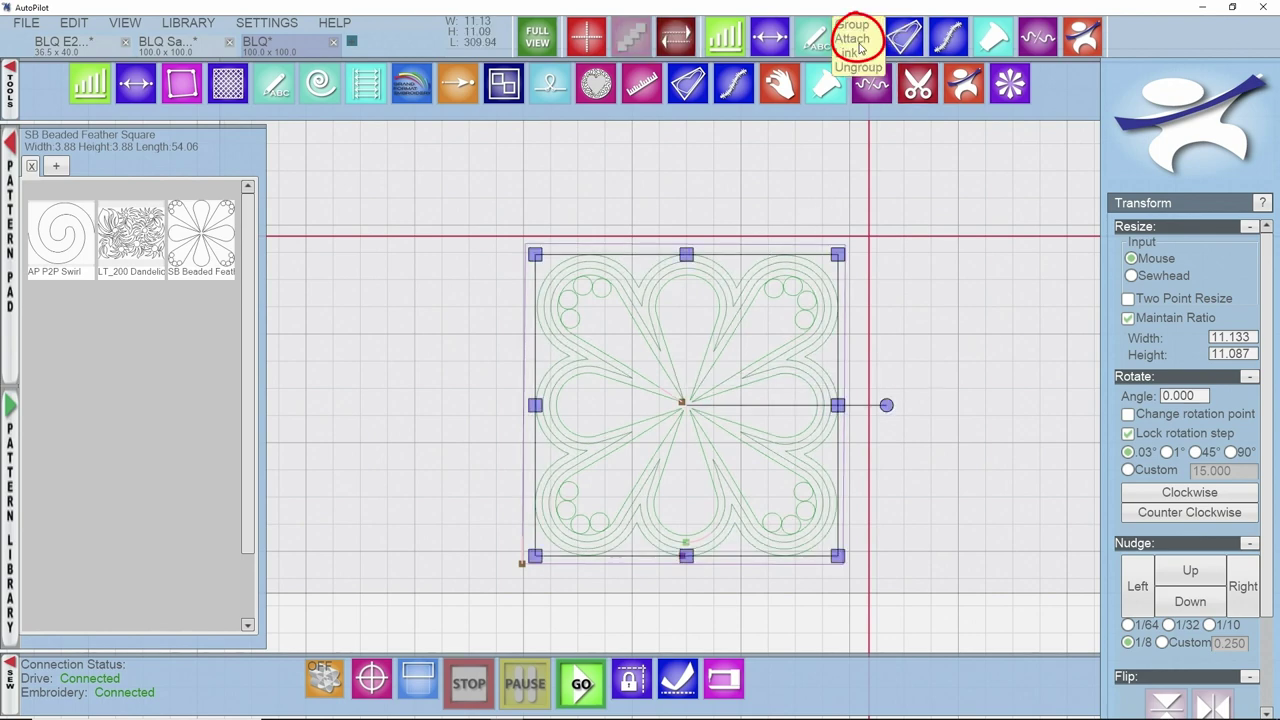
left_click(858, 37)
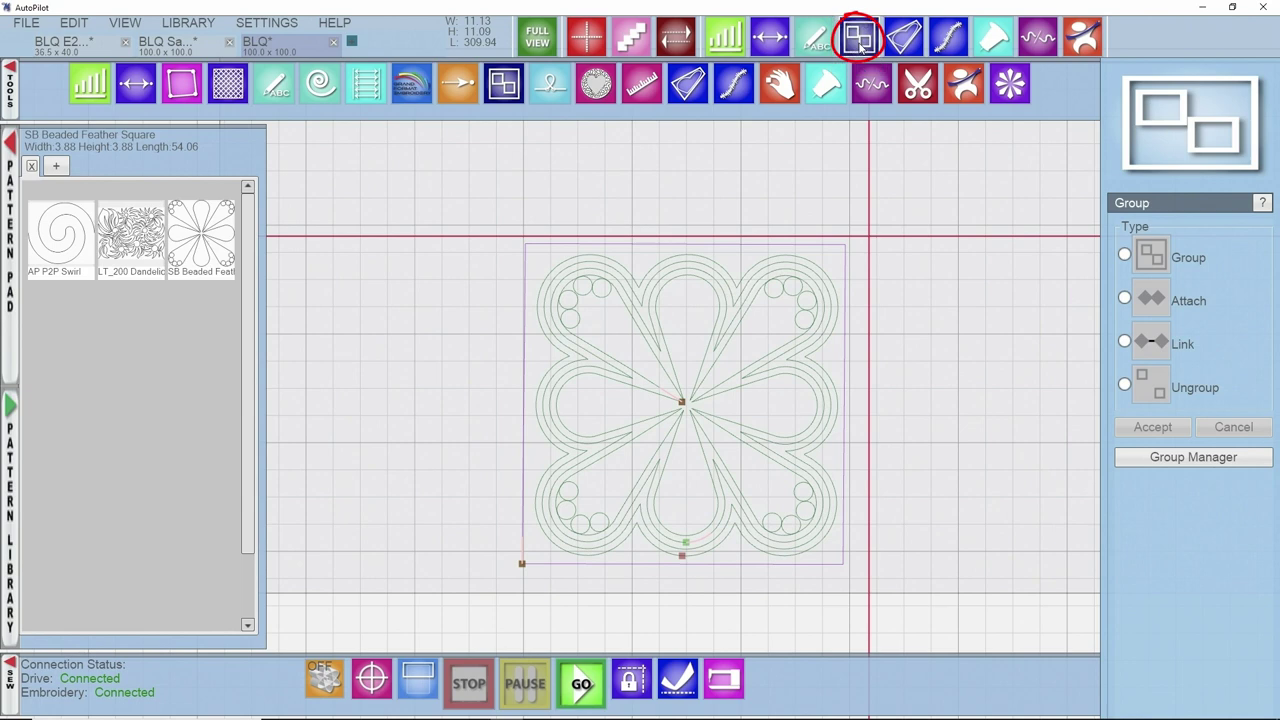
left_click(1124, 255)
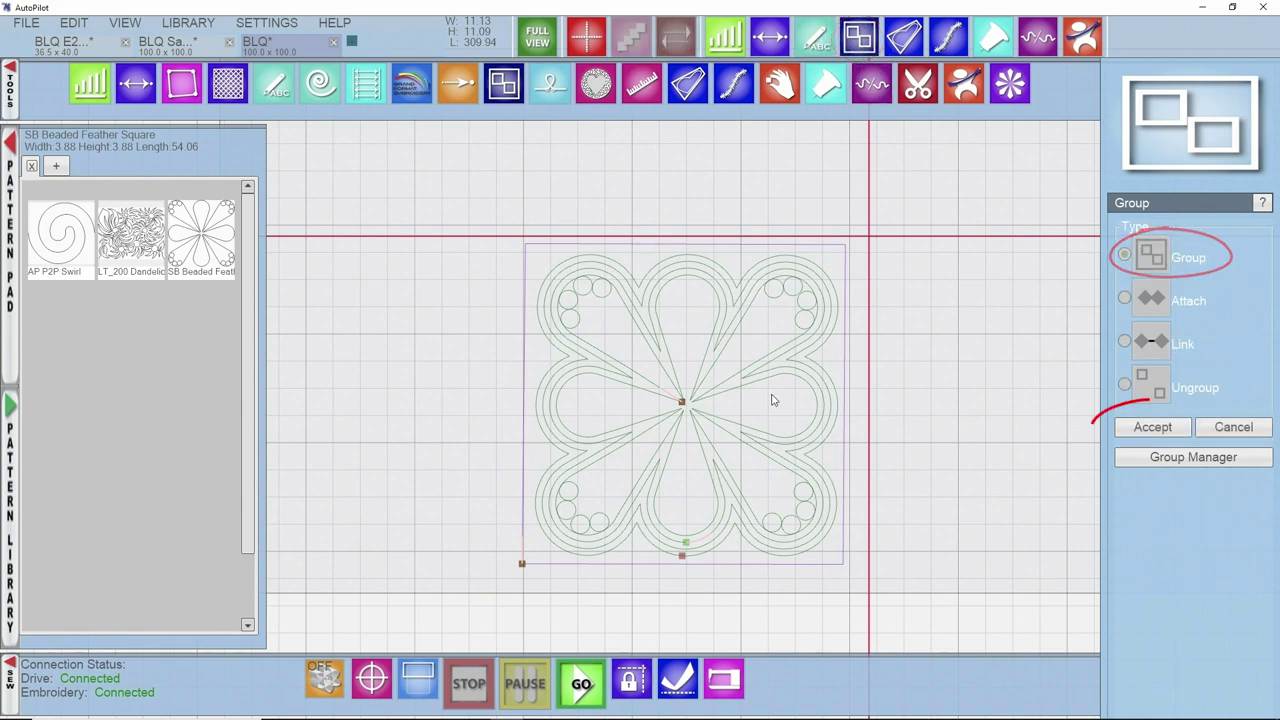
key("Return")
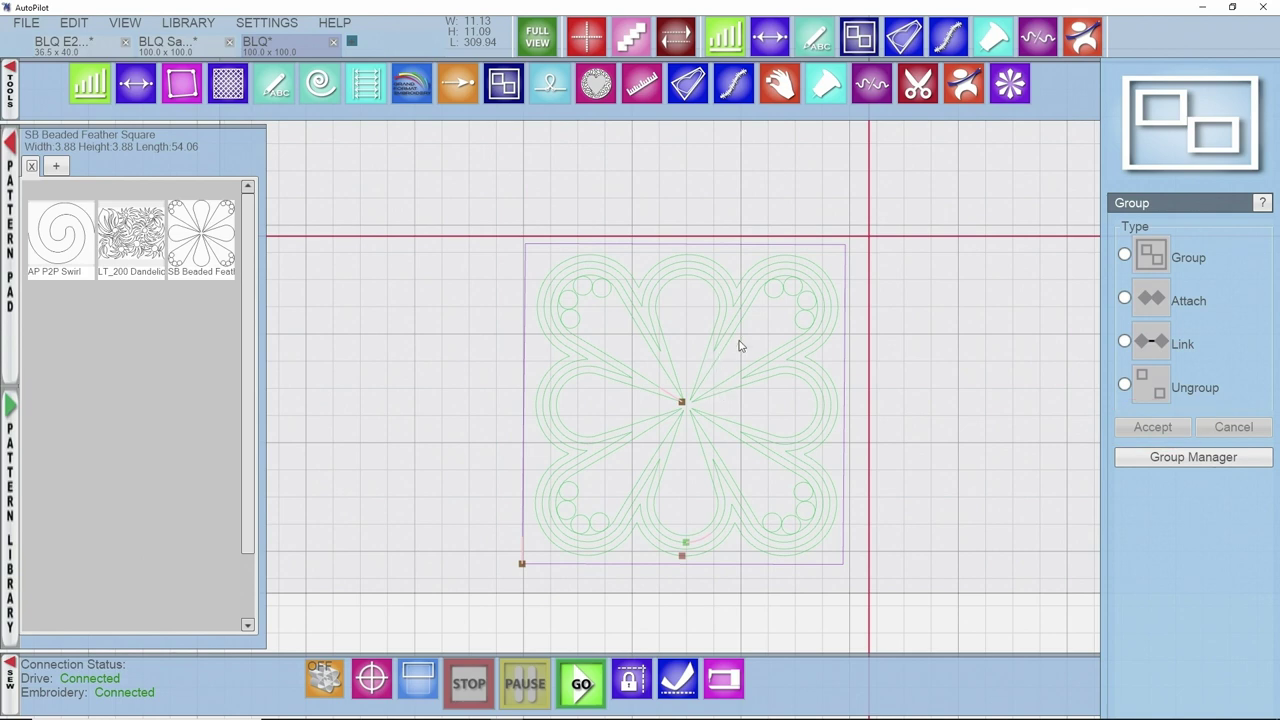
- Refit the grouped feather and echo design into the block boundary with Morph to Fit and a 0.250 margin
key("t")
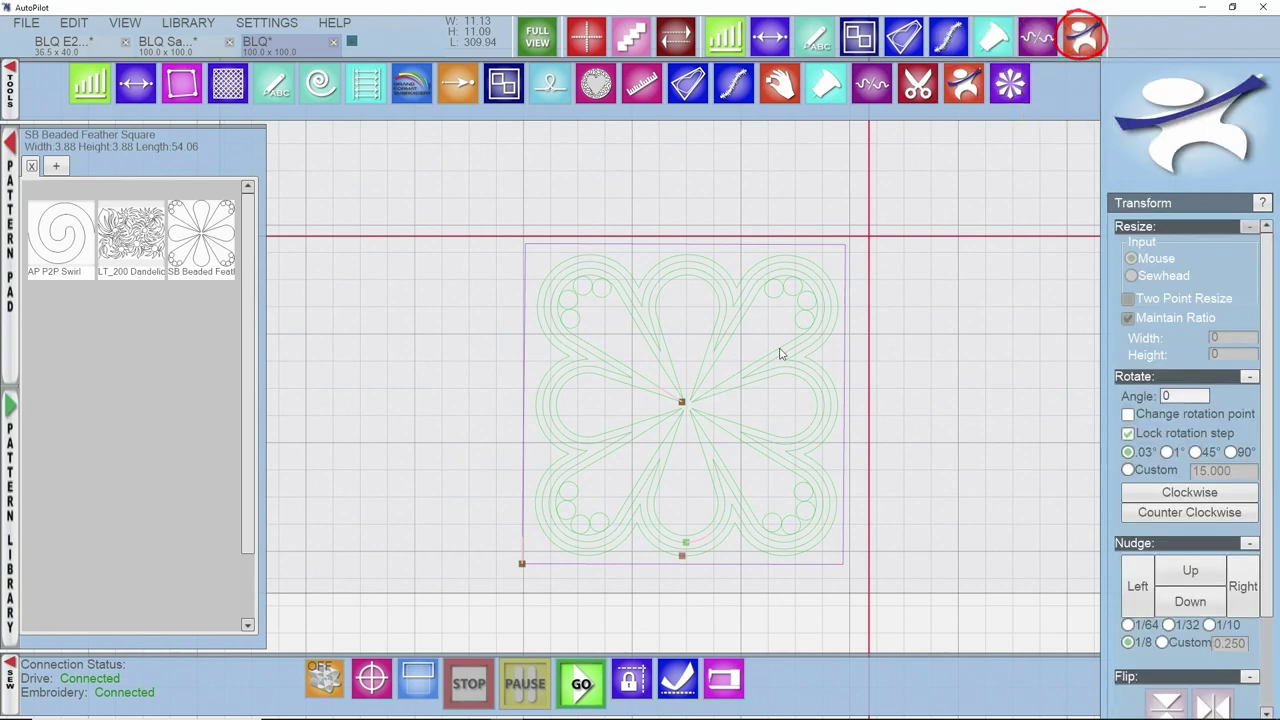
left_click(783, 352)
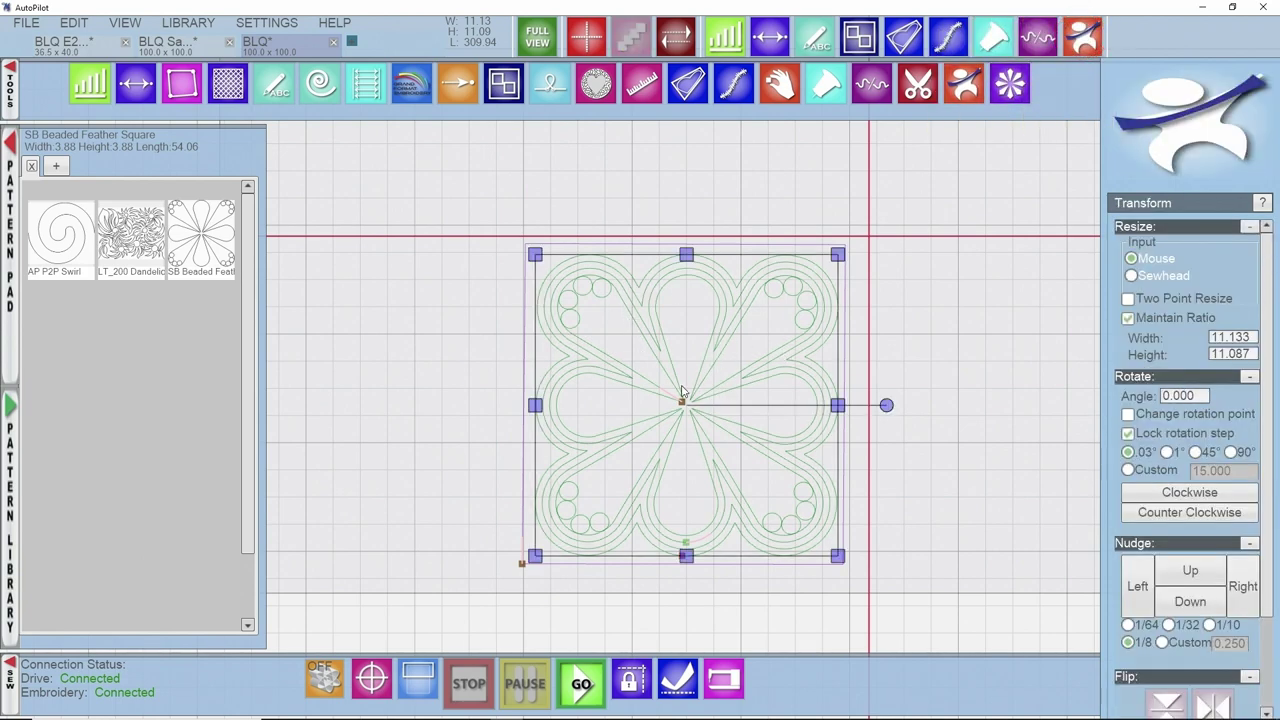
left_click(900, 333)
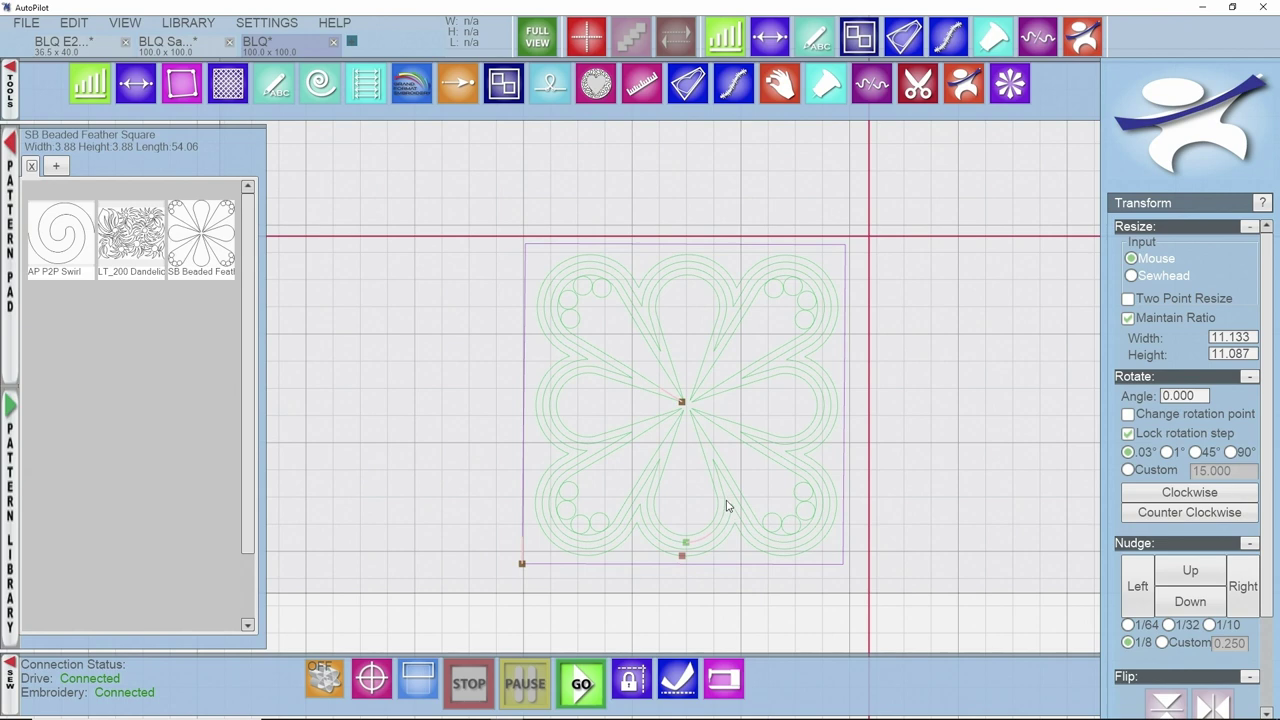
left_click(176, 88)
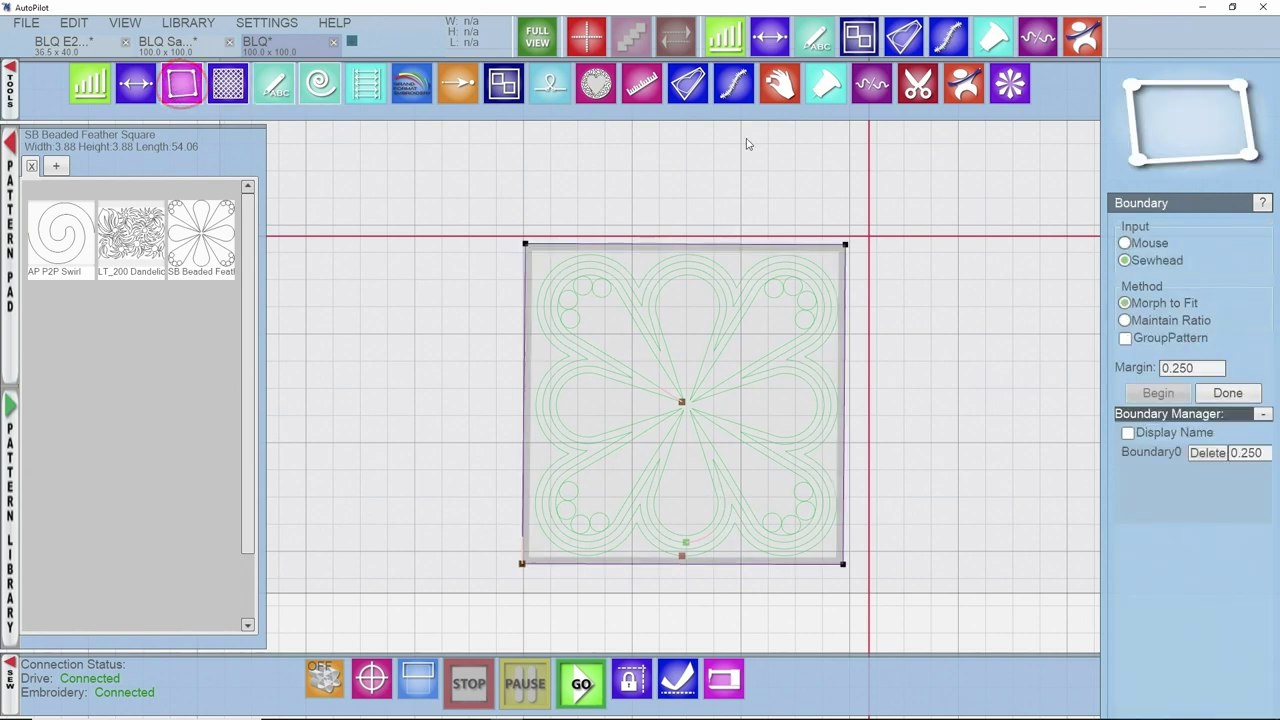
left_click(1229, 394)
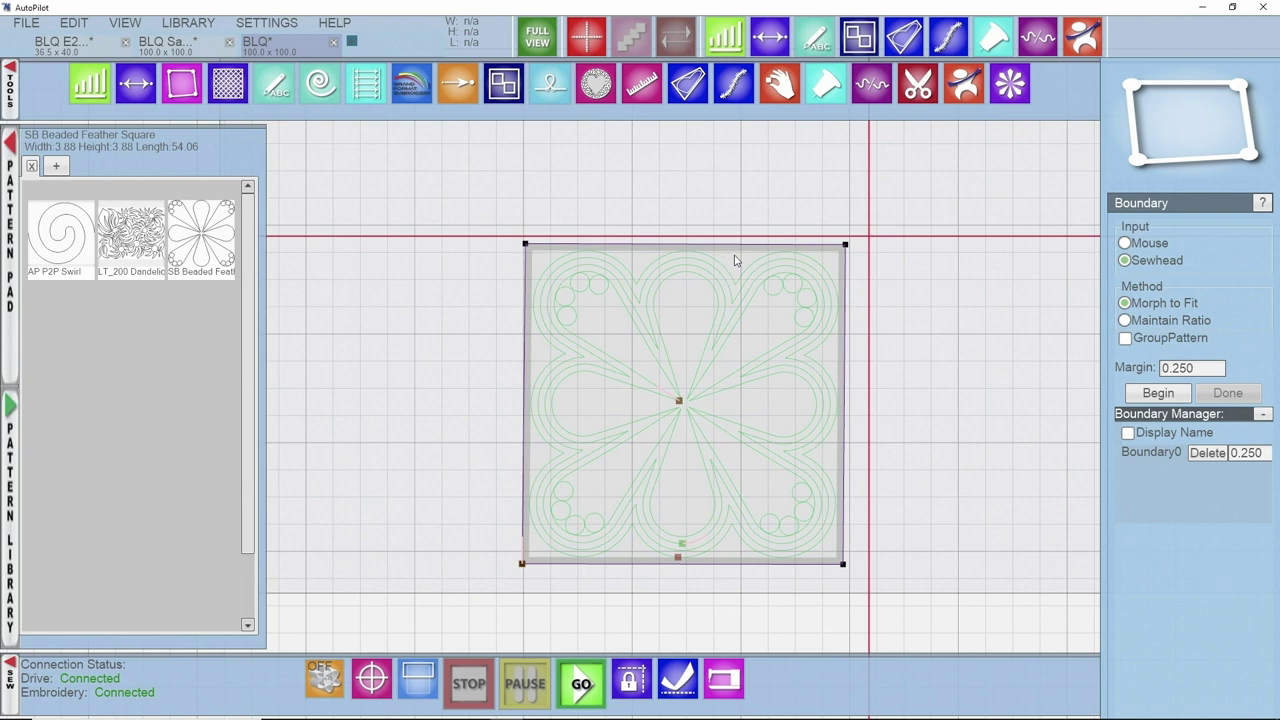
- Resize the block boundary's margin to 0.100 so the grouped feather and echo design fits closer to the block edges
scroll(729, 263, "up", 2)
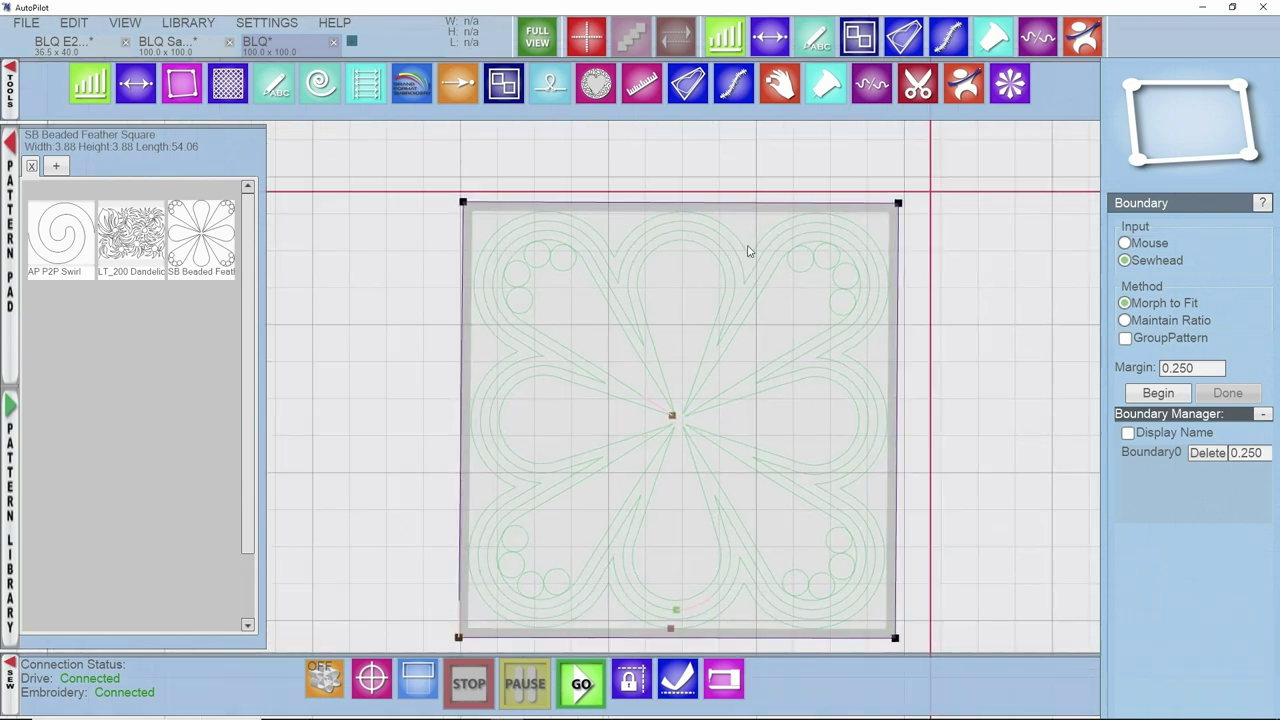
left_click_drag(748, 251, 756, 234)
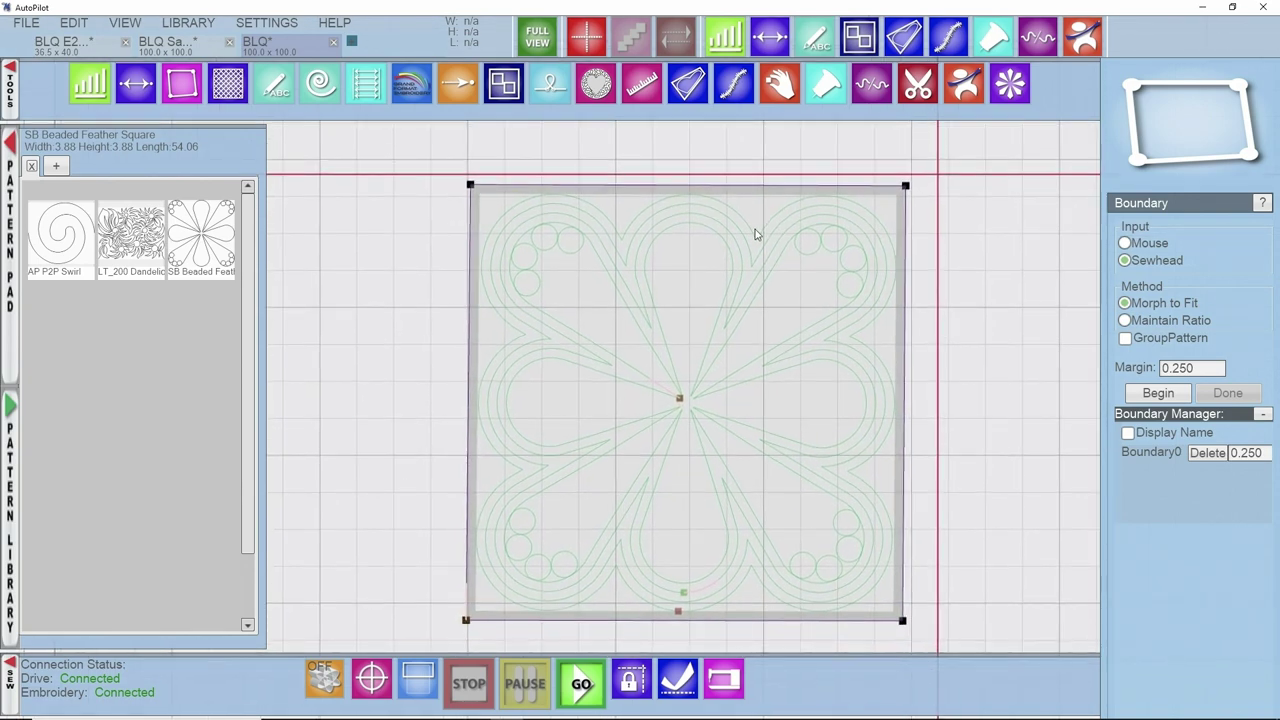
right_click(891, 191)
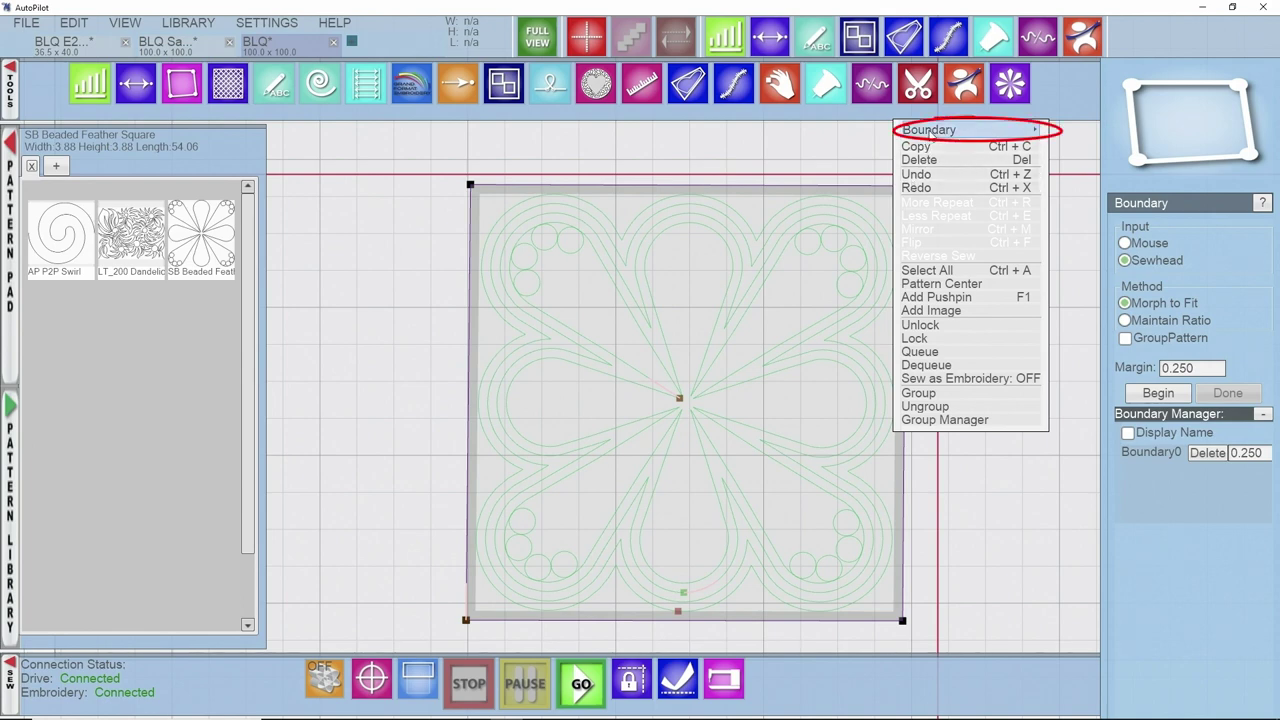
mouse_move(930, 131)
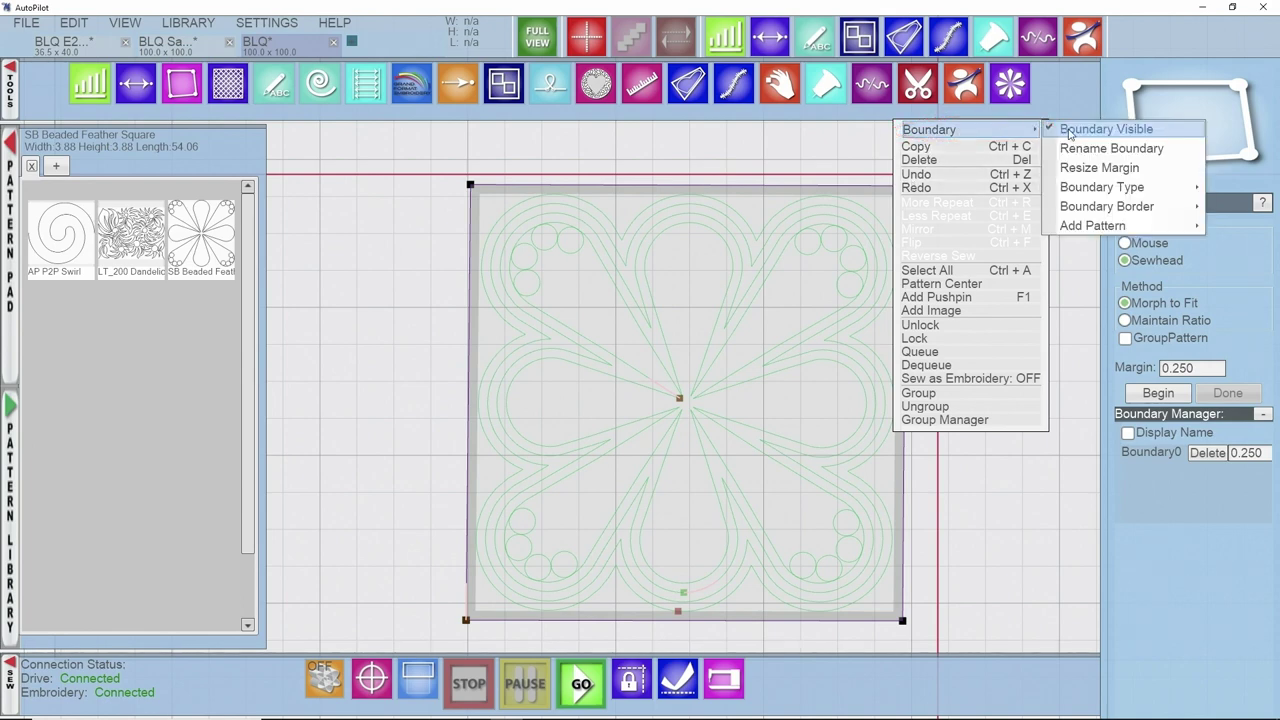
left_click(1099, 170)
left_click(627, 382)
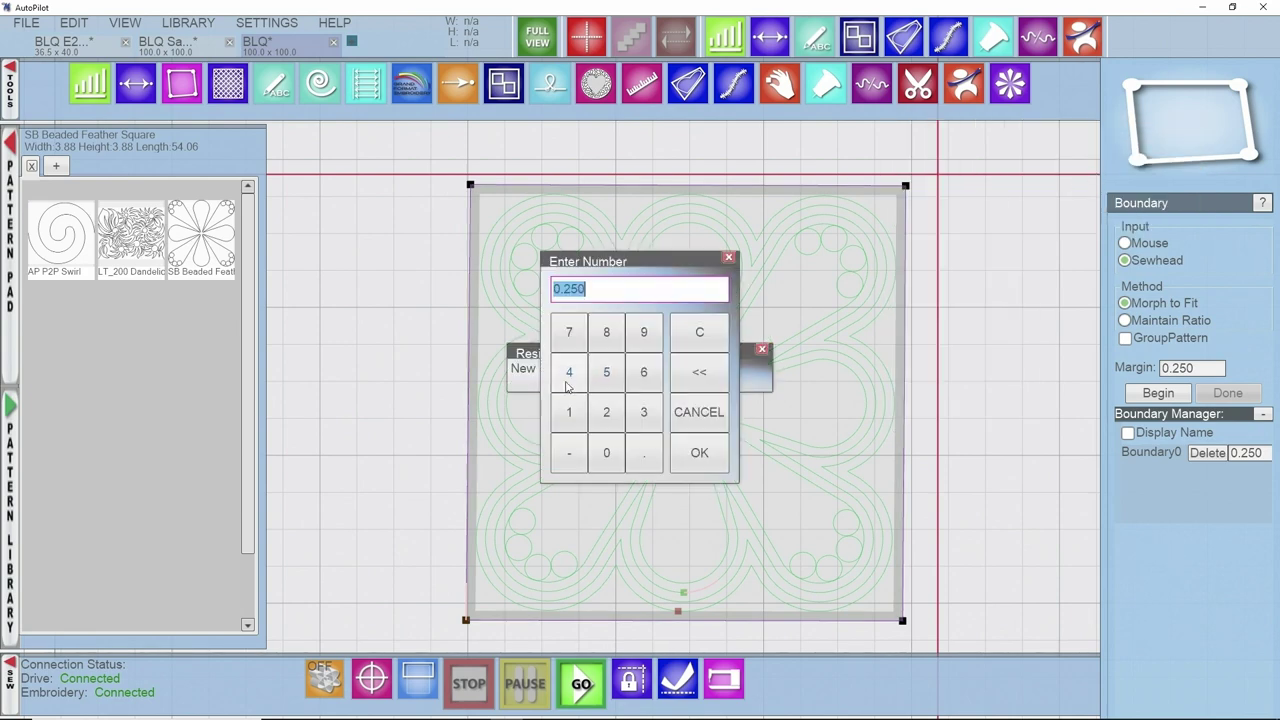
left_click(644, 453)
left_click(572, 424)
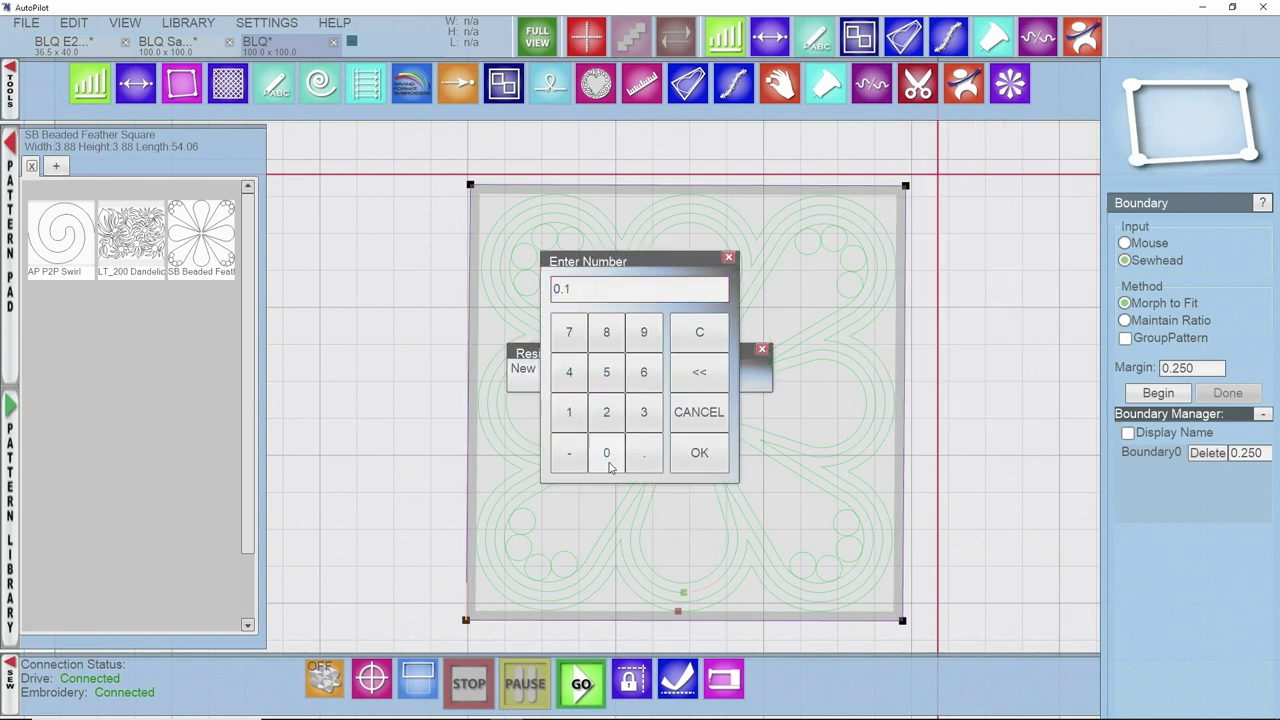
left_click(609, 462)
left_click(700, 454)
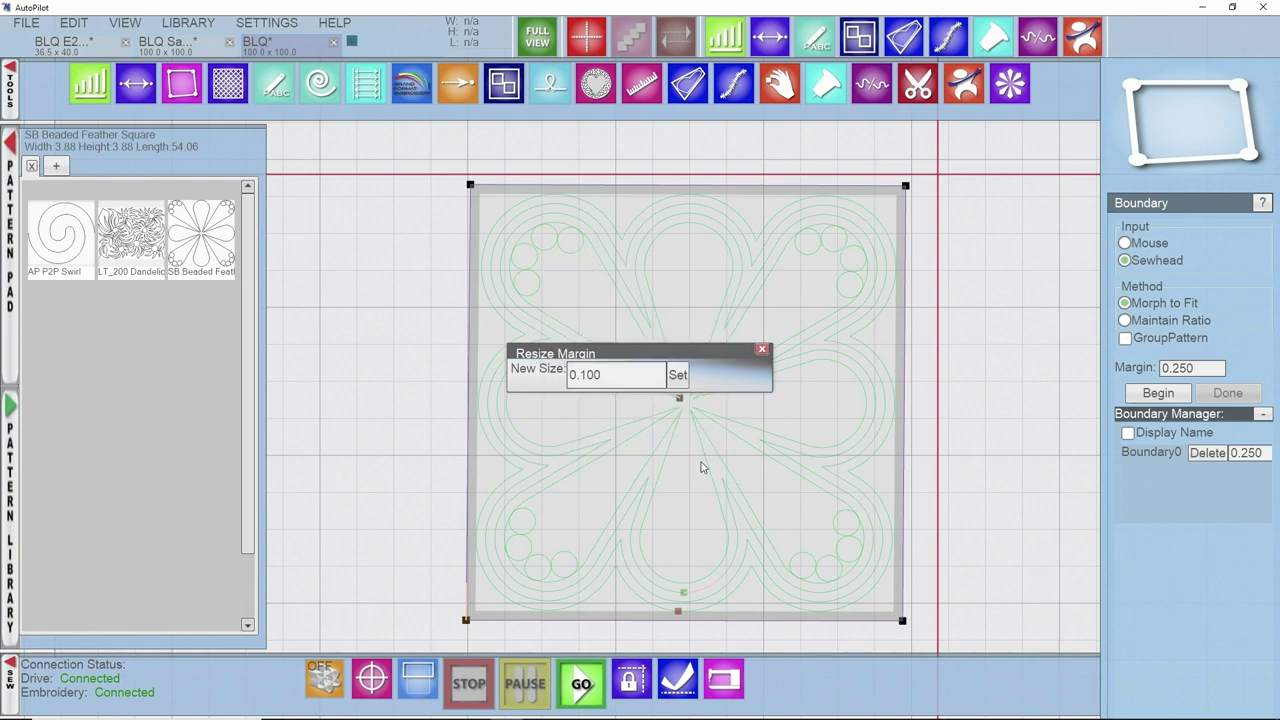
left_click(677, 384)
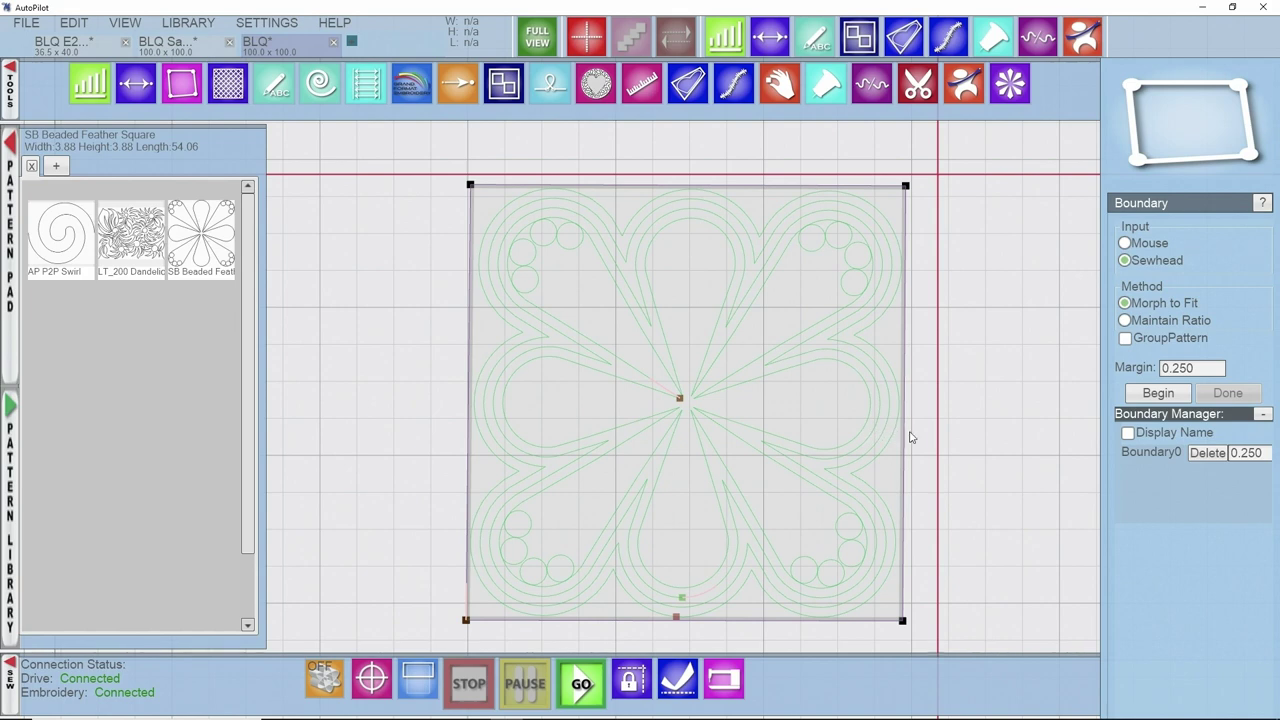
- Leave boundary editing by switching to the Transform tool, and save the project under its existing name
left_click(965, 86)
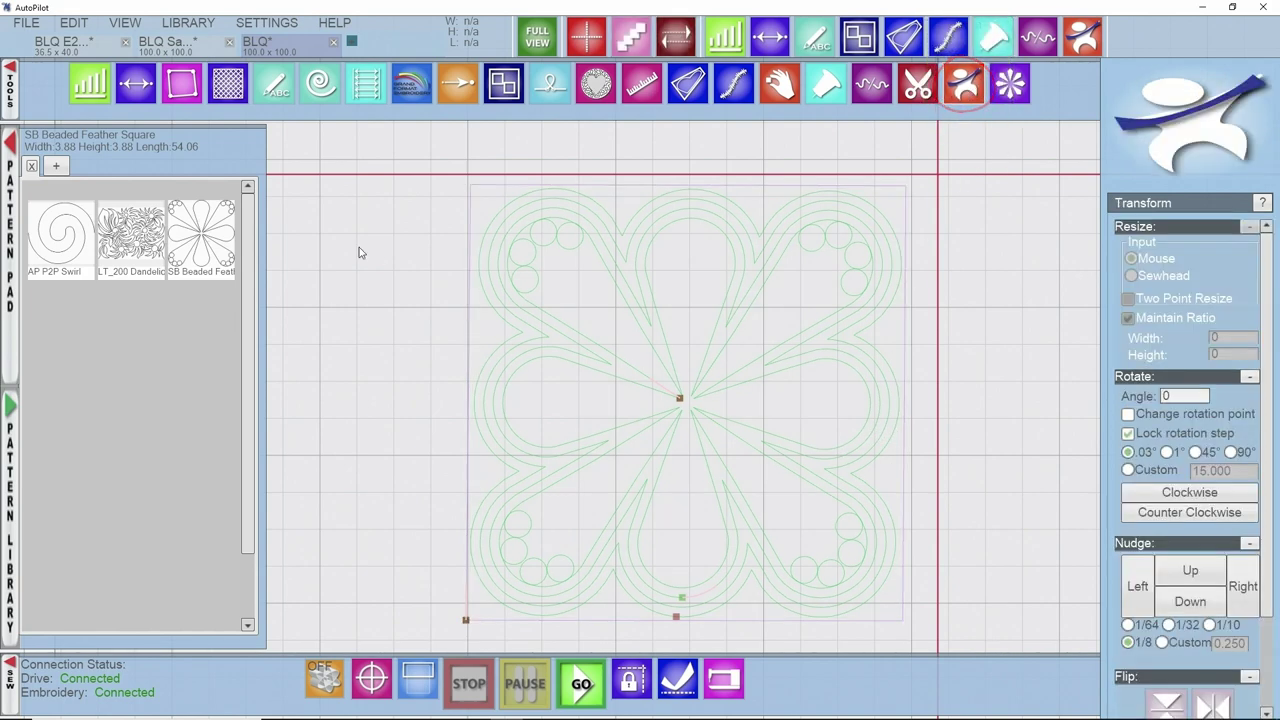
left_click(28, 22)
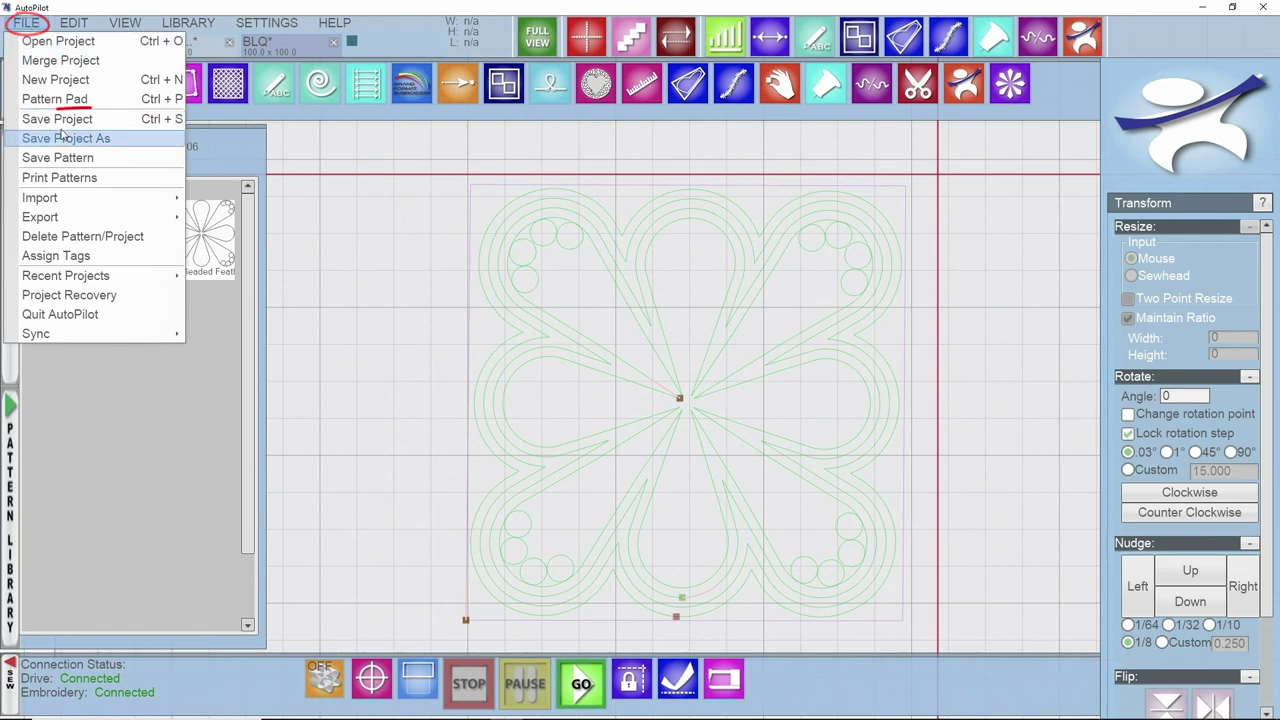
left_click(62, 118)
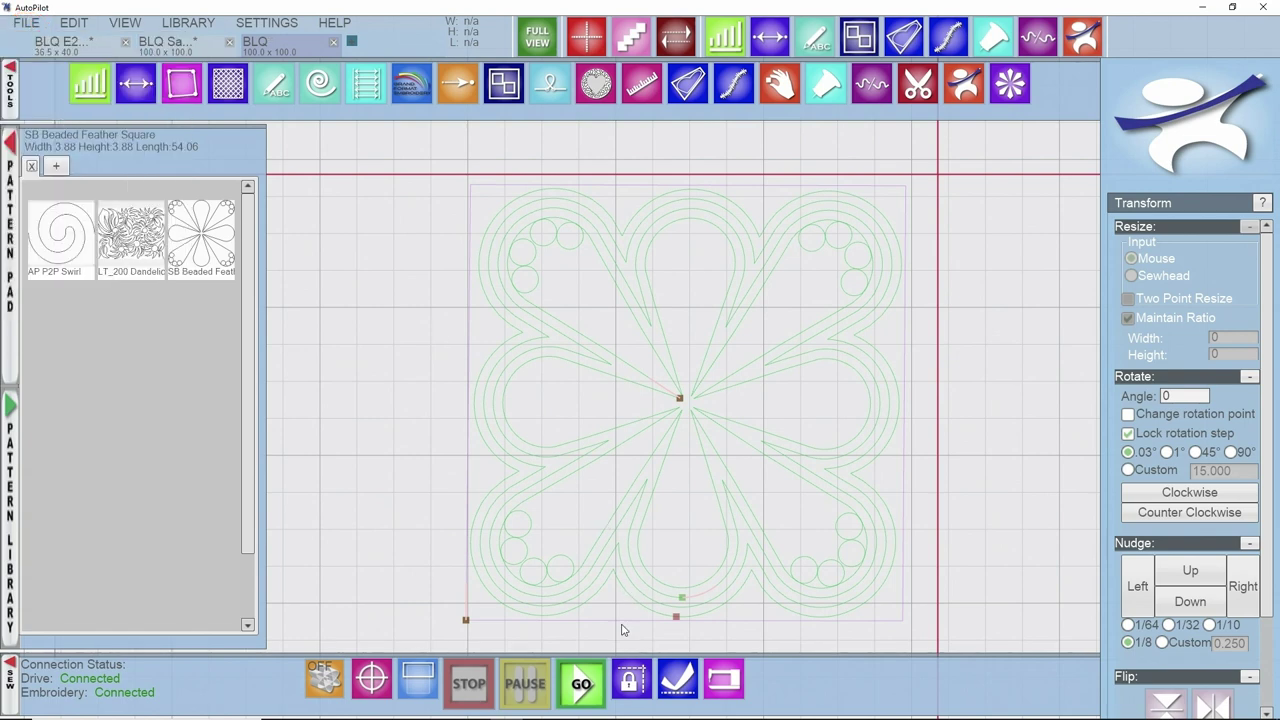
- Start sewing the feather and echo design, and continue past the thread trim pause
left_click(581, 684)
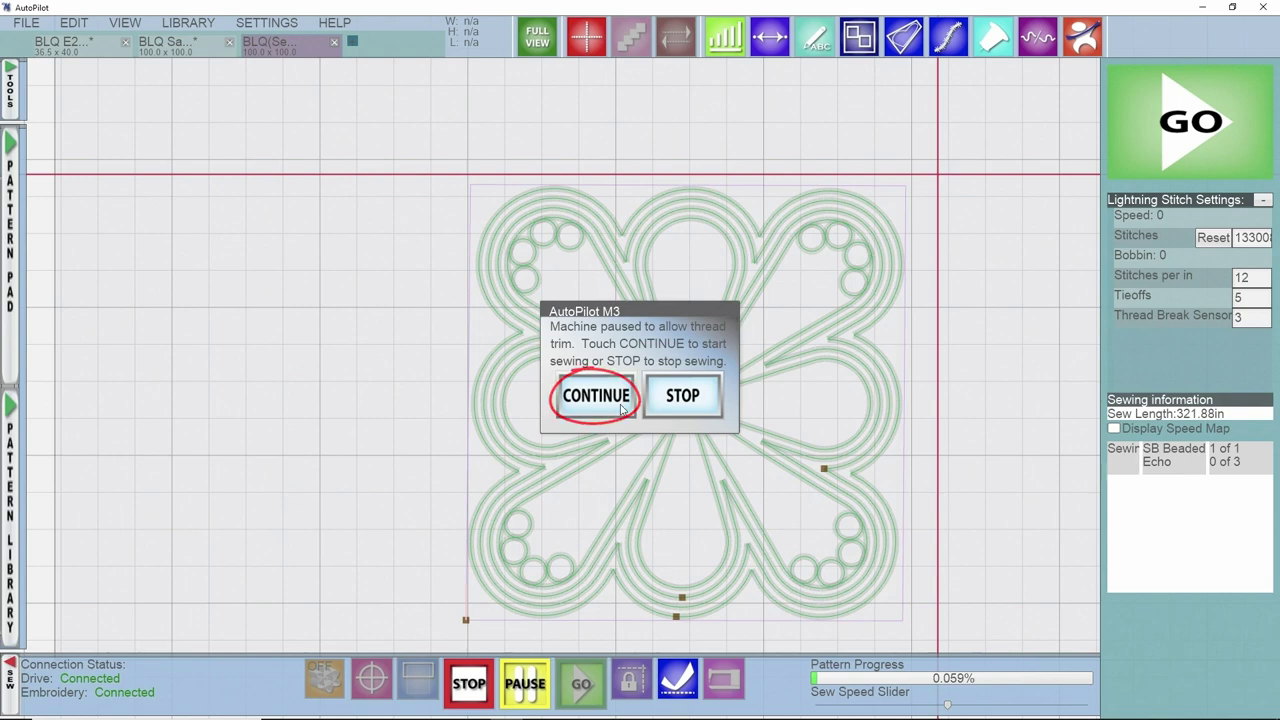
left_click(620, 405)
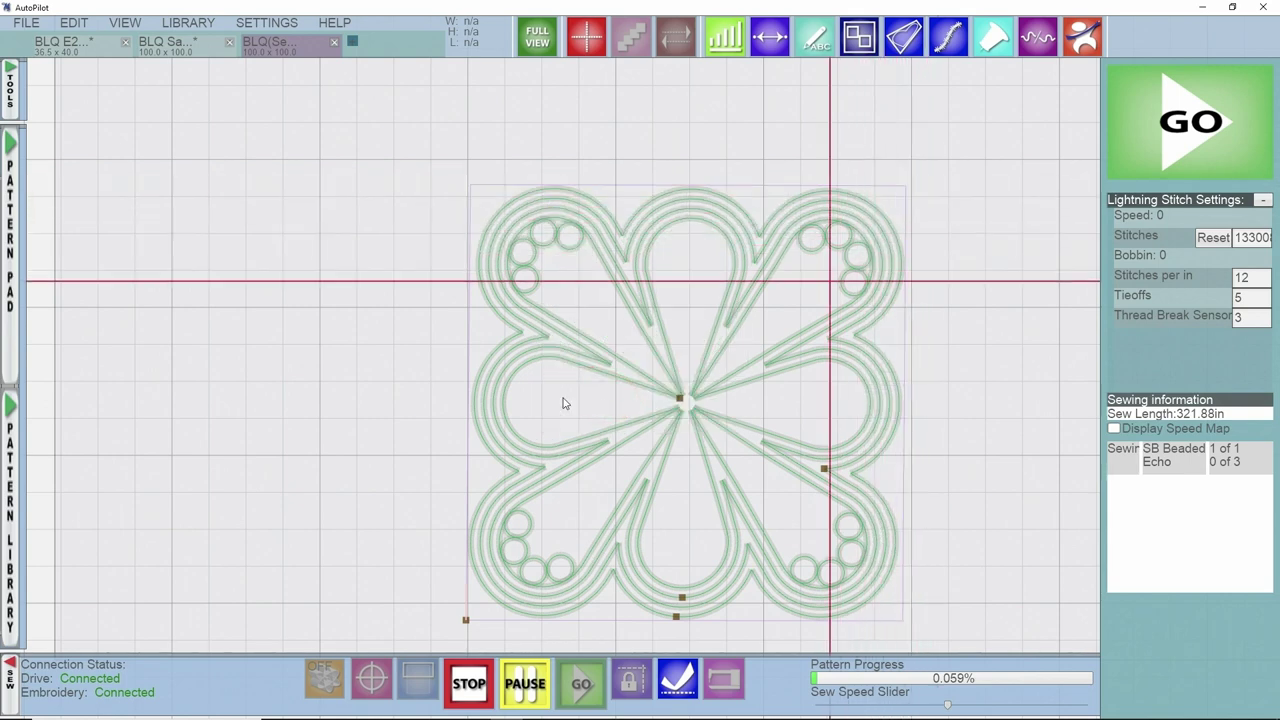